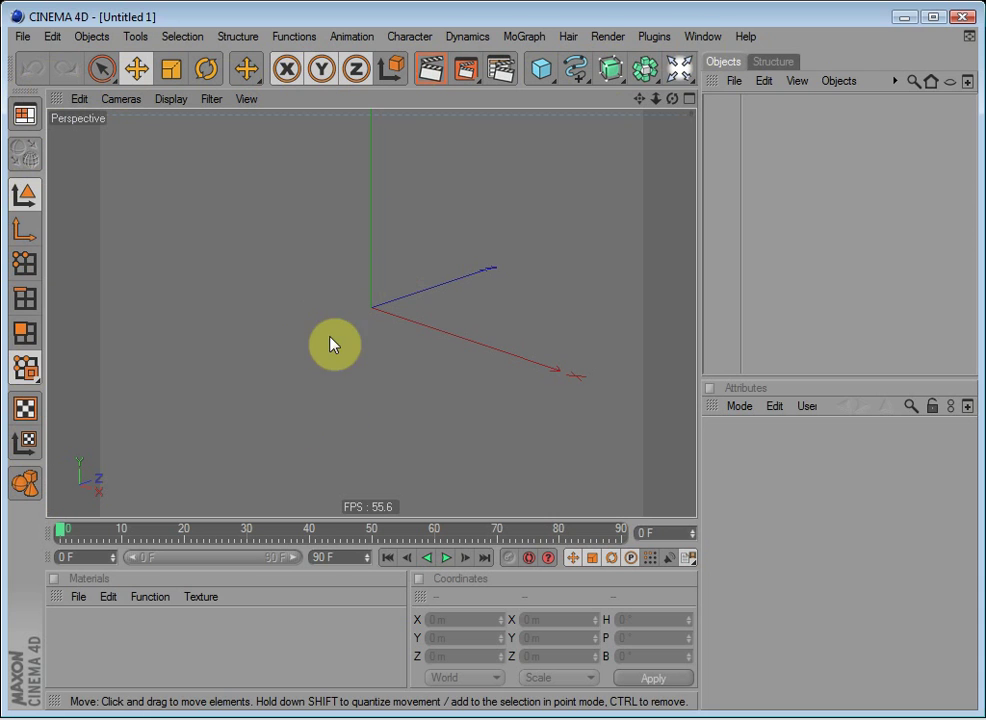
Step: Change the interface colour scheme to Dark in the program preferences and close the preferences
mouse_move(445, 297)
left_mouse_down("alt")
mouse_move(434, 282)
mouse_move(447, 268)
mouse_move(405, 286)
mouse_move(405, 321)
mouse_move(426, 300)
left_mouse_up("alt")
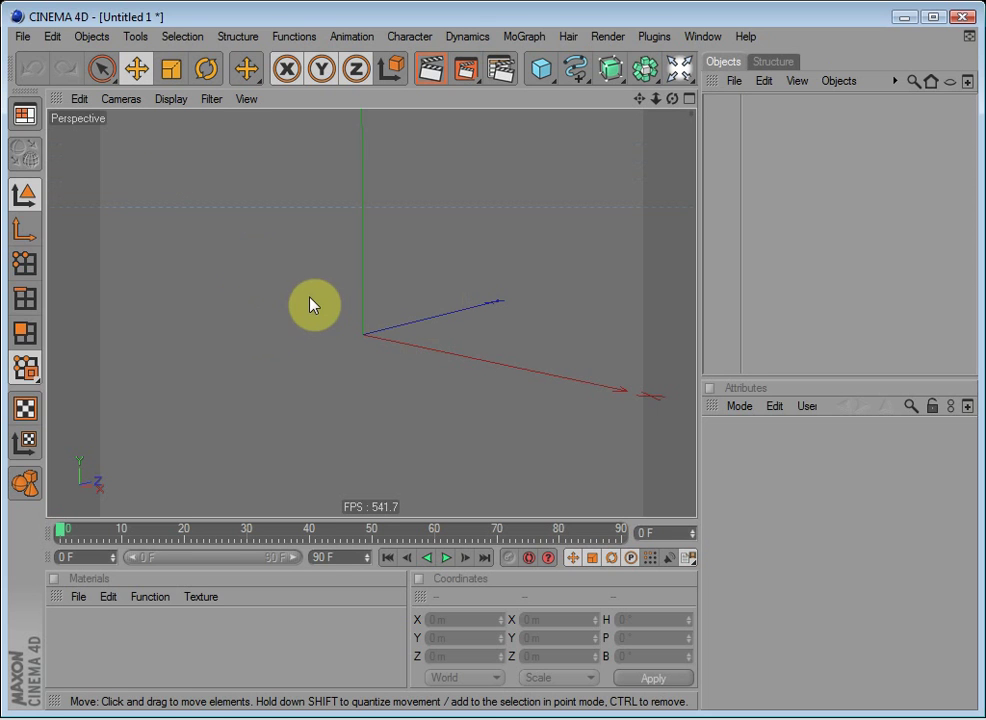
left_click(48, 38)
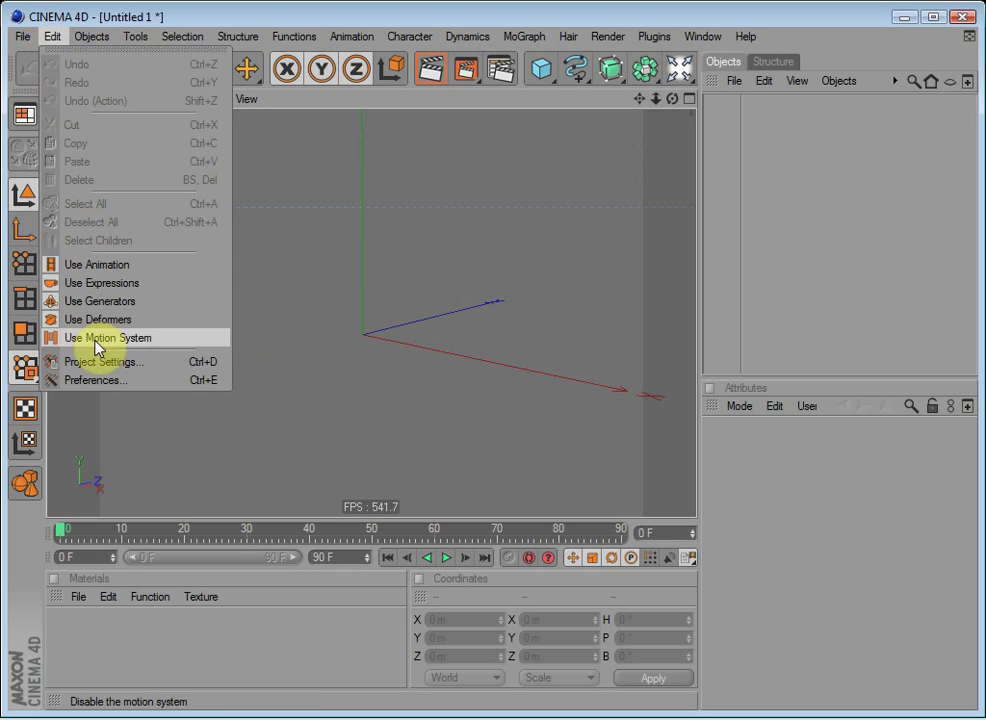
left_click(85, 381)
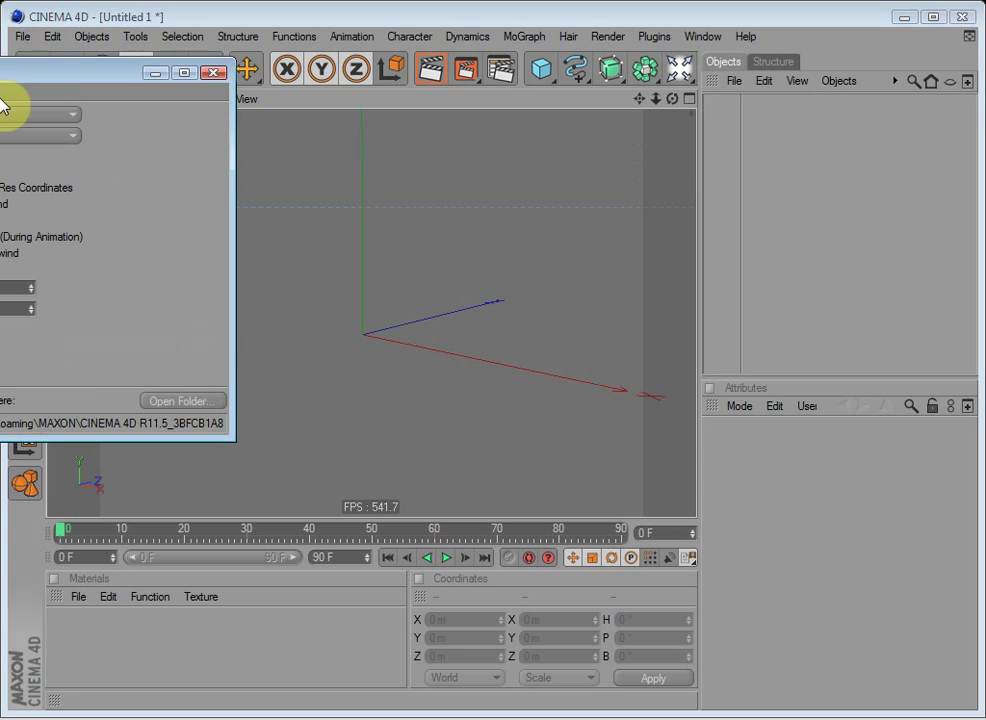
left_click_drag(8, 75, 549, 158)
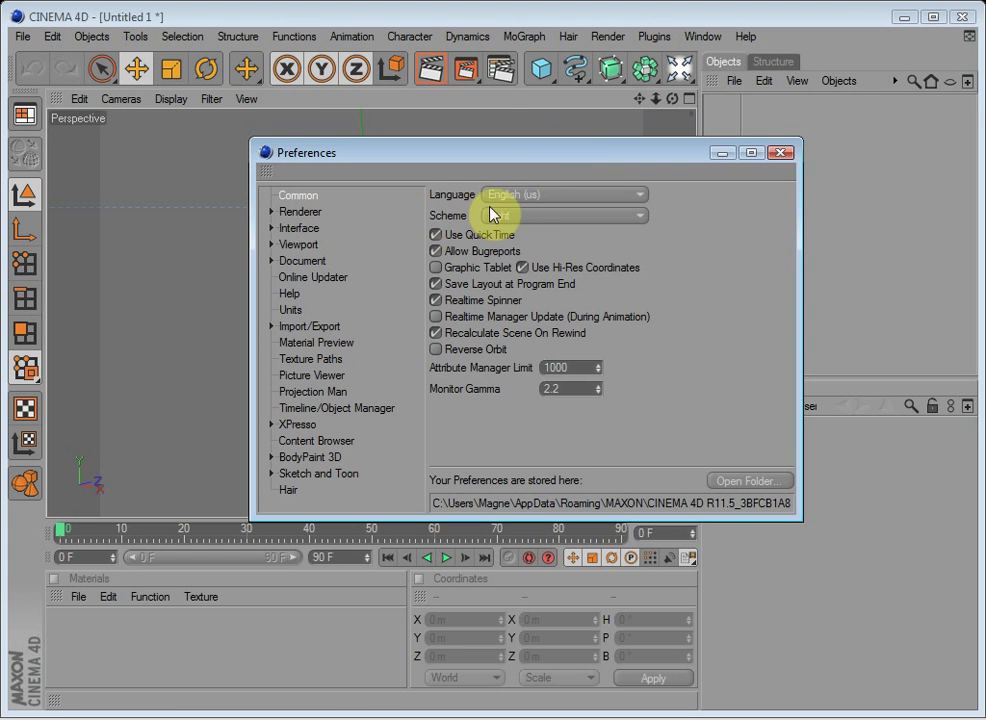
left_click(530, 216)
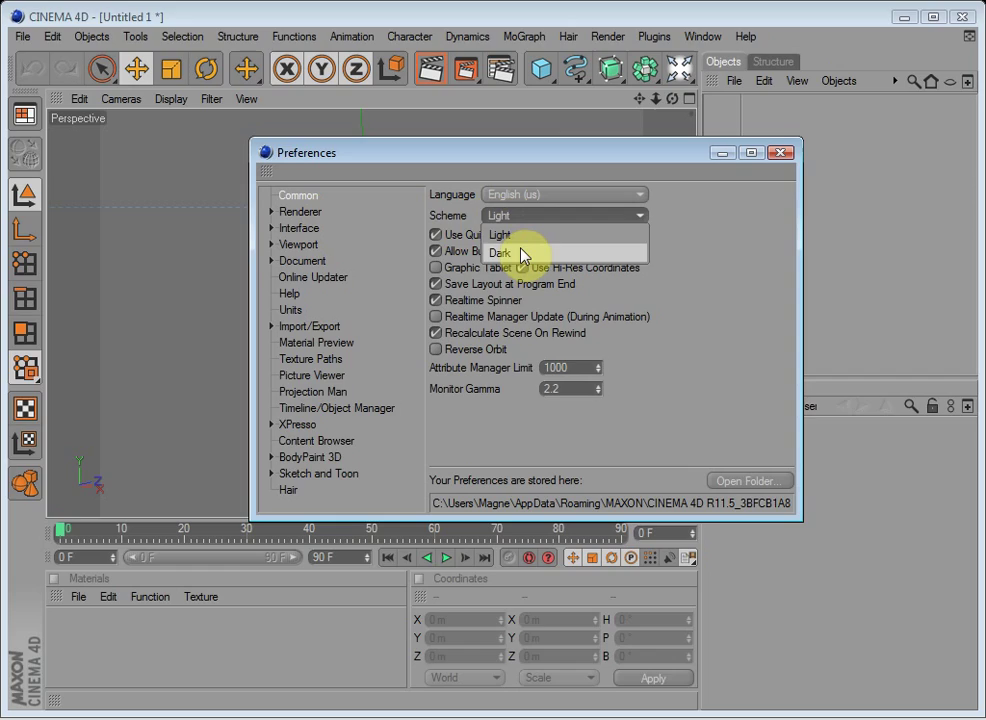
left_click(519, 250)
left_click(780, 152)
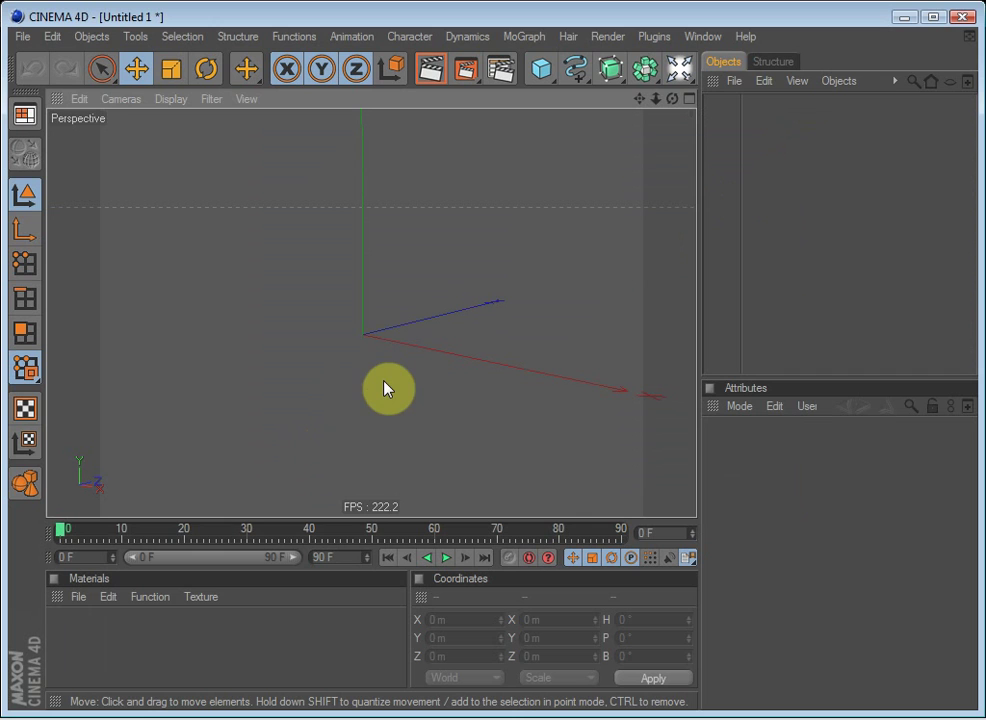
left_click_drag(387, 378, 479, 277, "alt")
mouse_move(475, 271)
right_mouse_down("alt")
mouse_move(484, 260)
mouse_move(490, 267)
right_mouse_up("alt")
left_click_drag(490, 266, 427, 442, "alt")
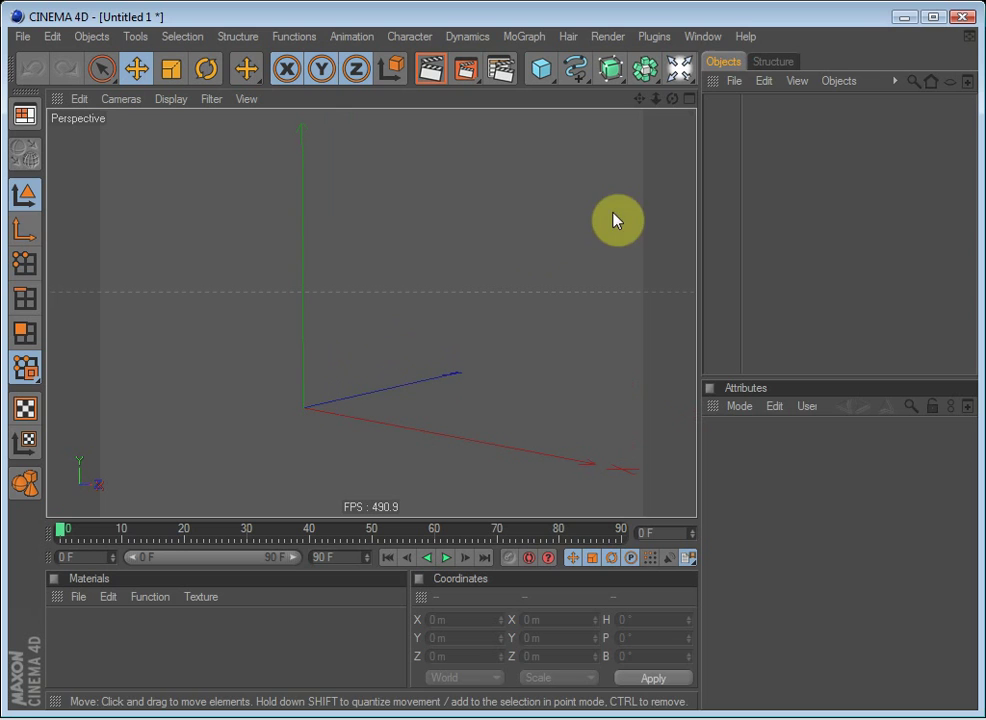
Step: Turn on palette editing for the interface layout
left_click(697, 40)
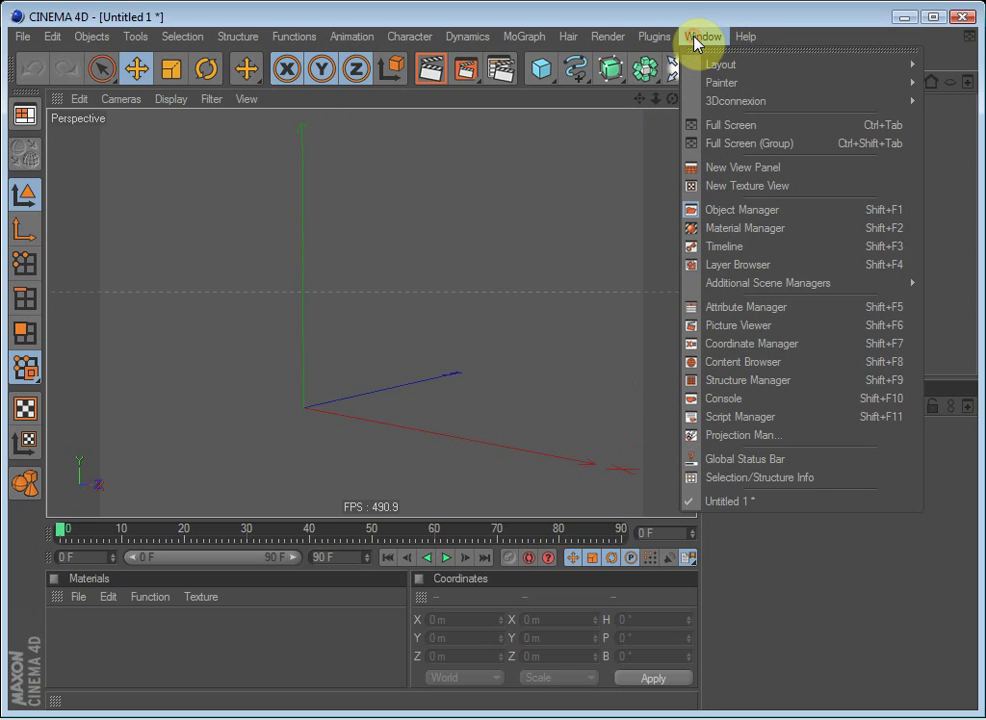
mouse_move(716, 63)
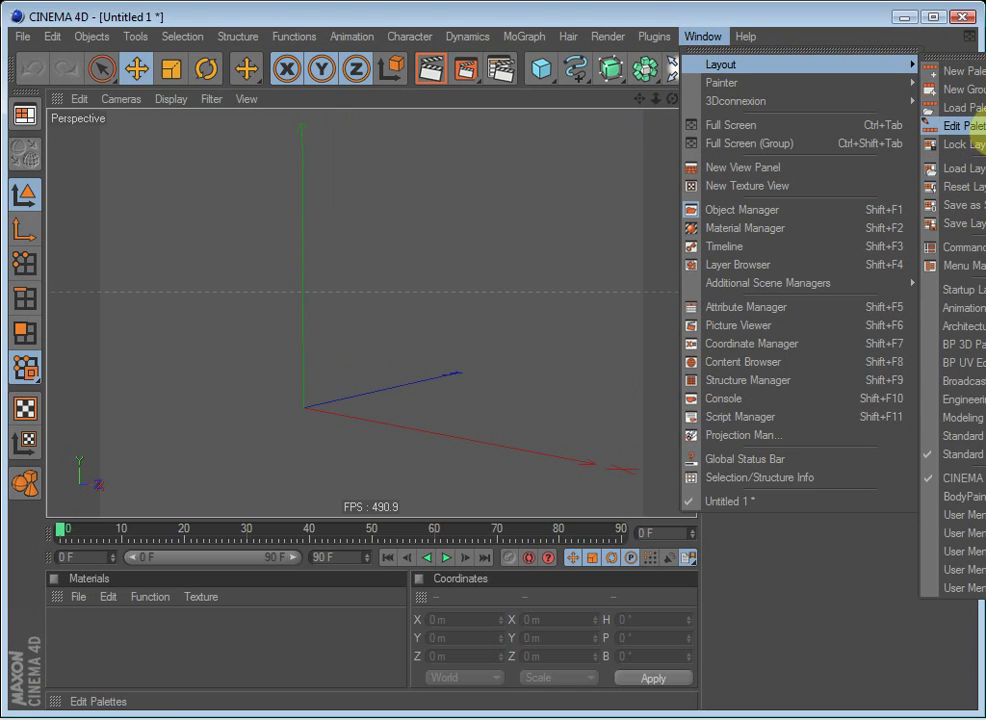
left_click(967, 126)
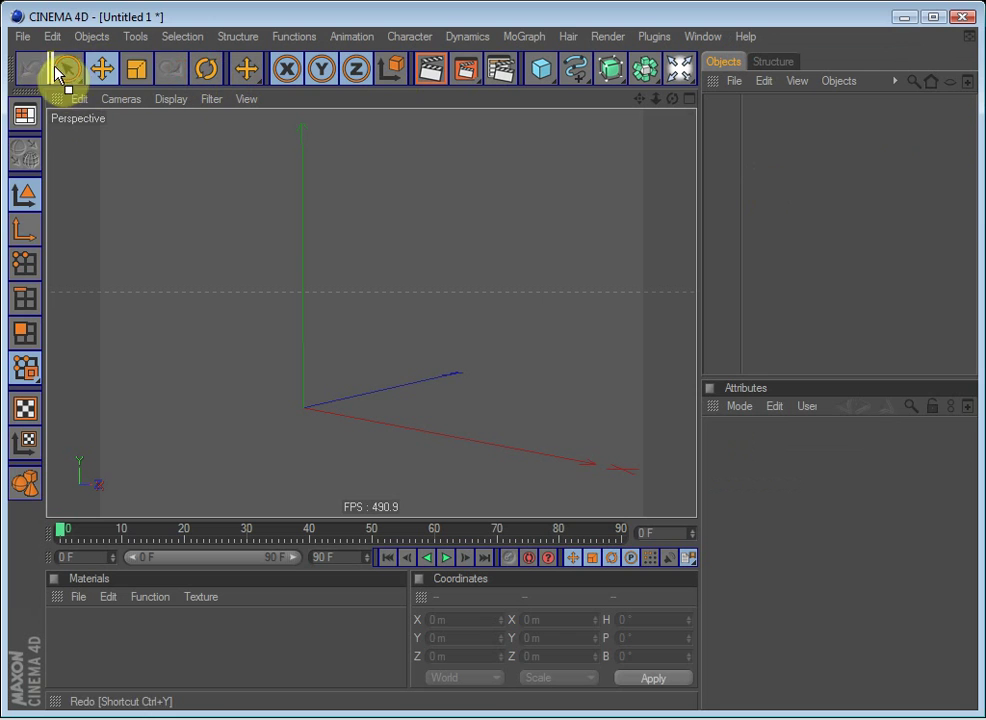
left_click_drag(26, 305, 40, 332)
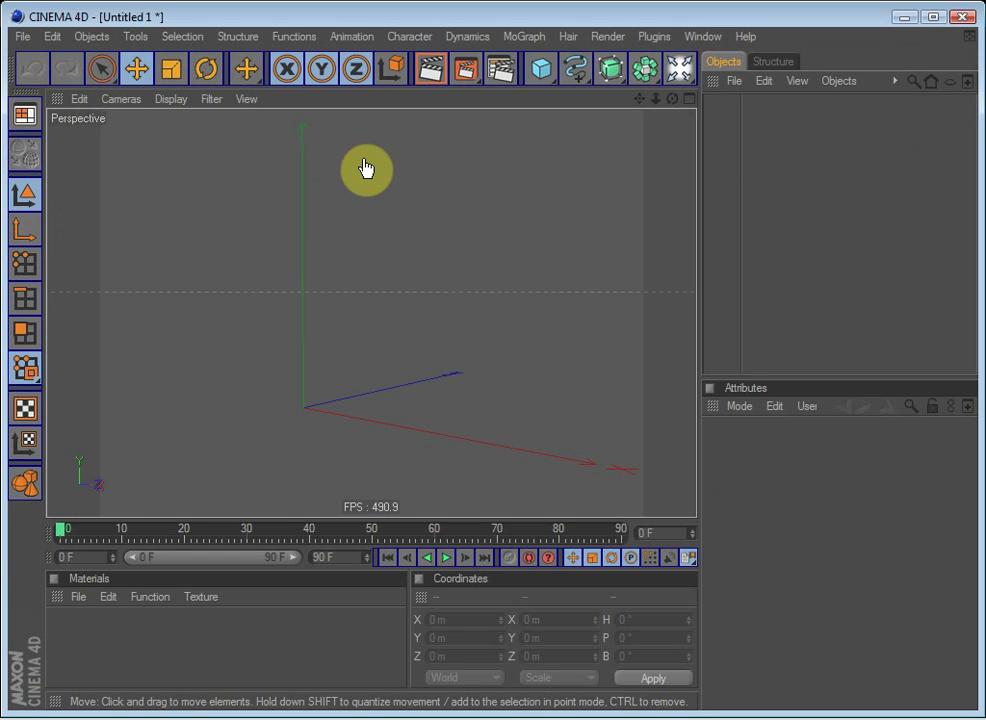
Step: Create a new empty palette, widen its window and place it over the perspective view
left_click(656, 38)
mouse_move(703, 37)
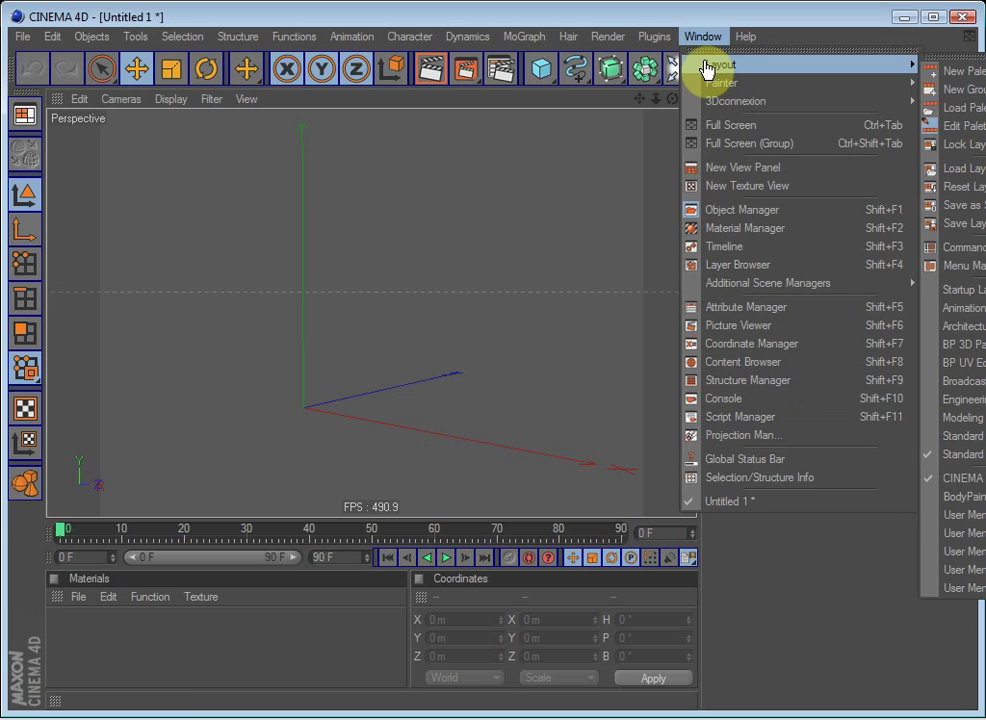
left_click(975, 78)
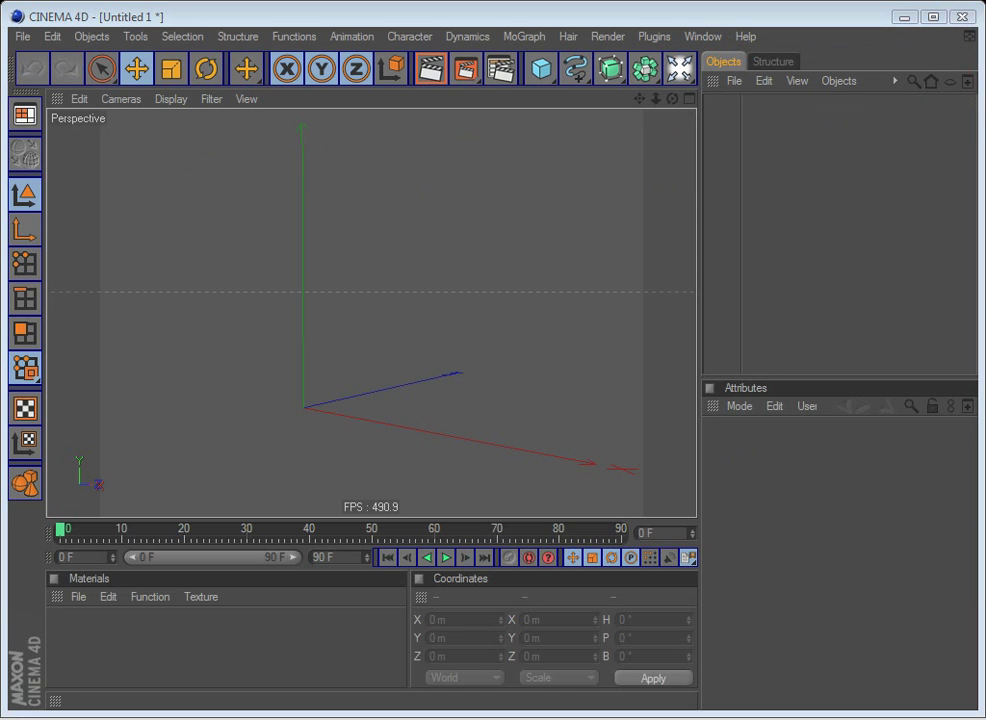
left_click_drag(477, 242, 457, 223)
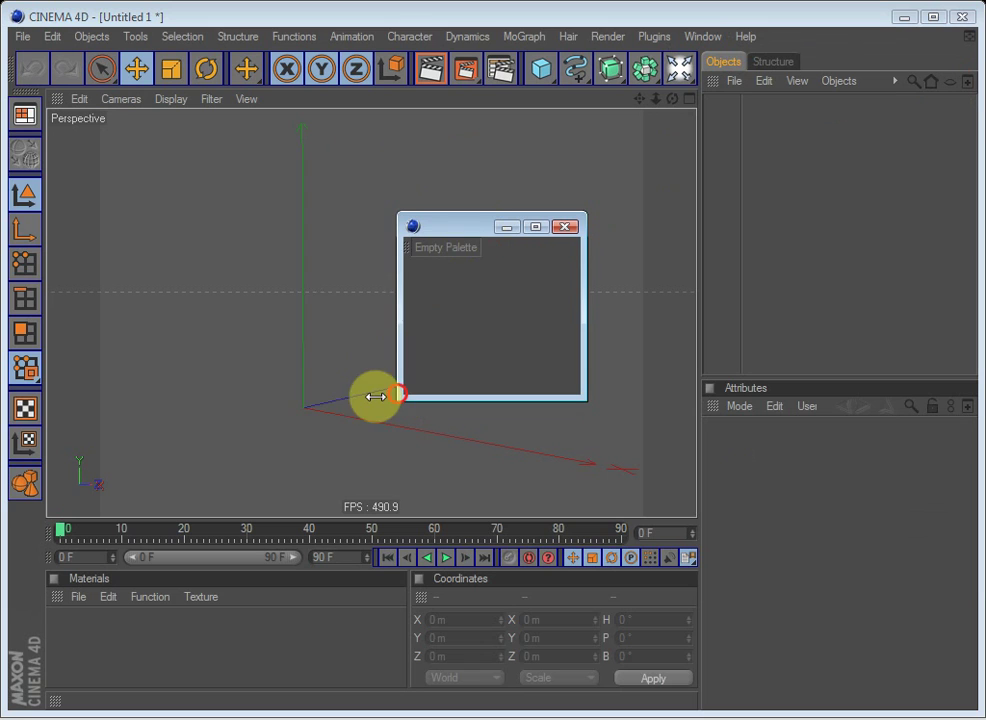
left_click_drag(376, 397, 257, 411)
left_click_drag(389, 220, 362, 206)
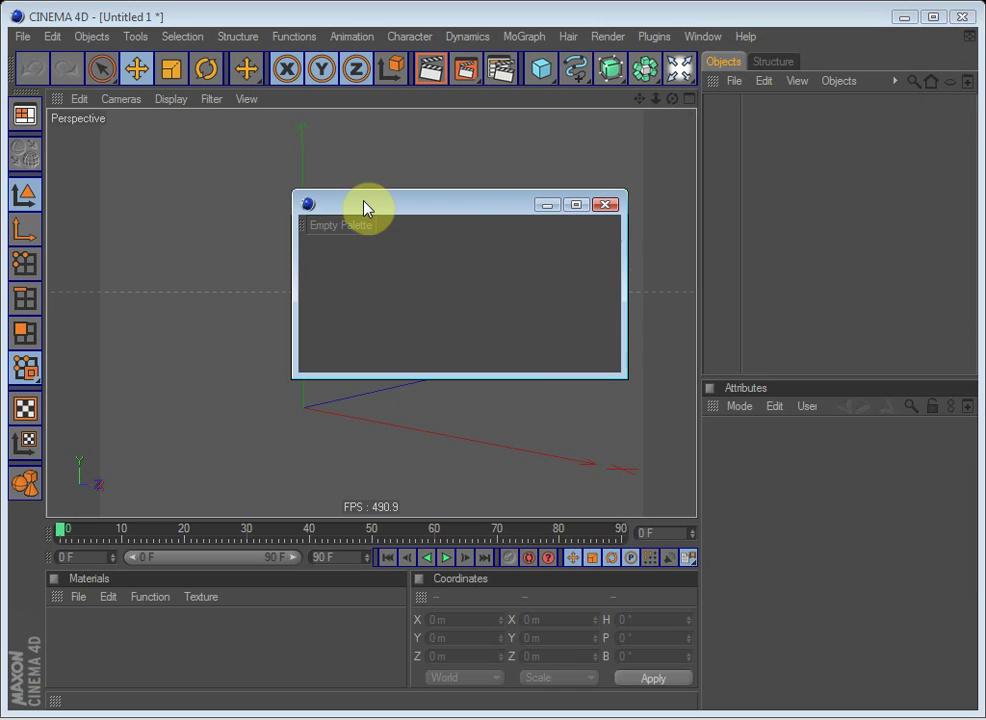
Step: Open the Command Manager, shrink its window and arrange it beside the empty palette so both are accessible
left_click(658, 40)
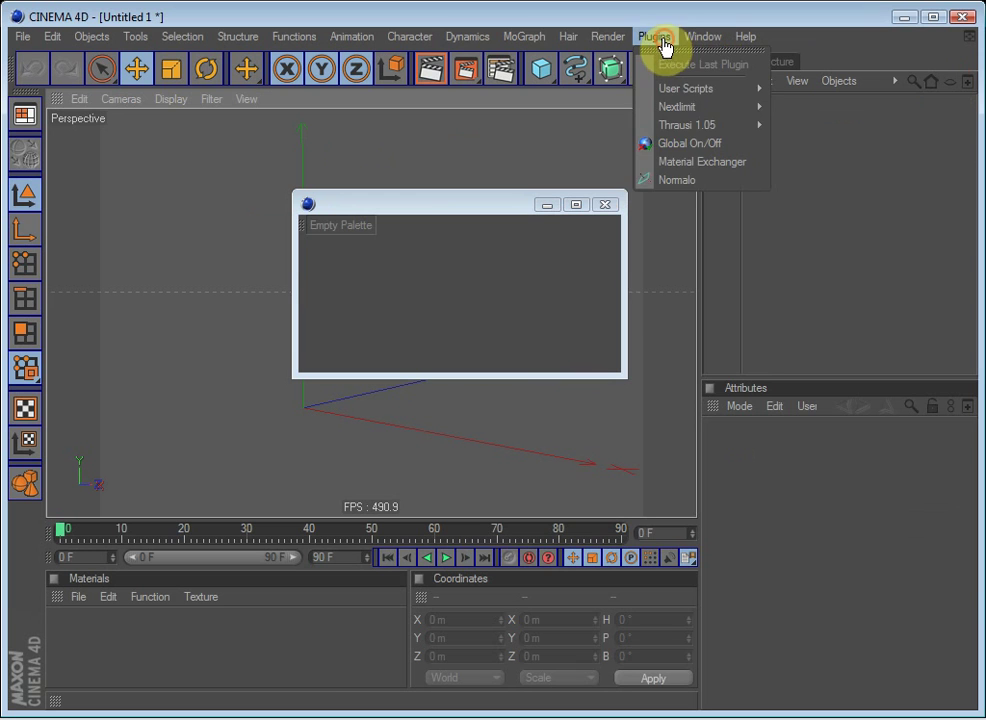
mouse_move(720, 66)
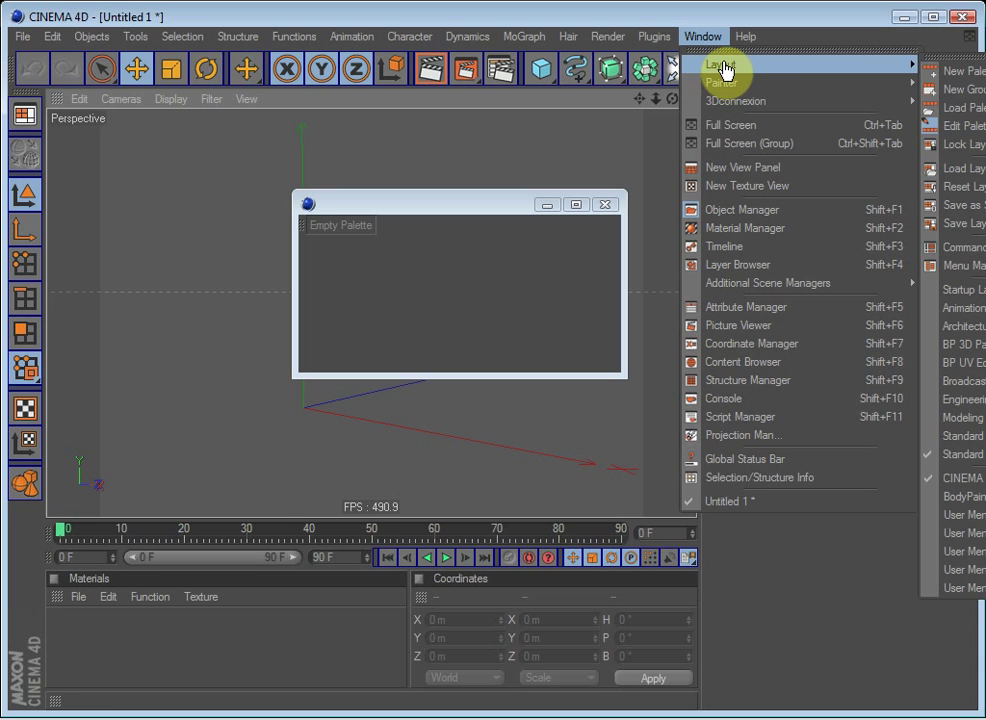
left_click(980, 250)
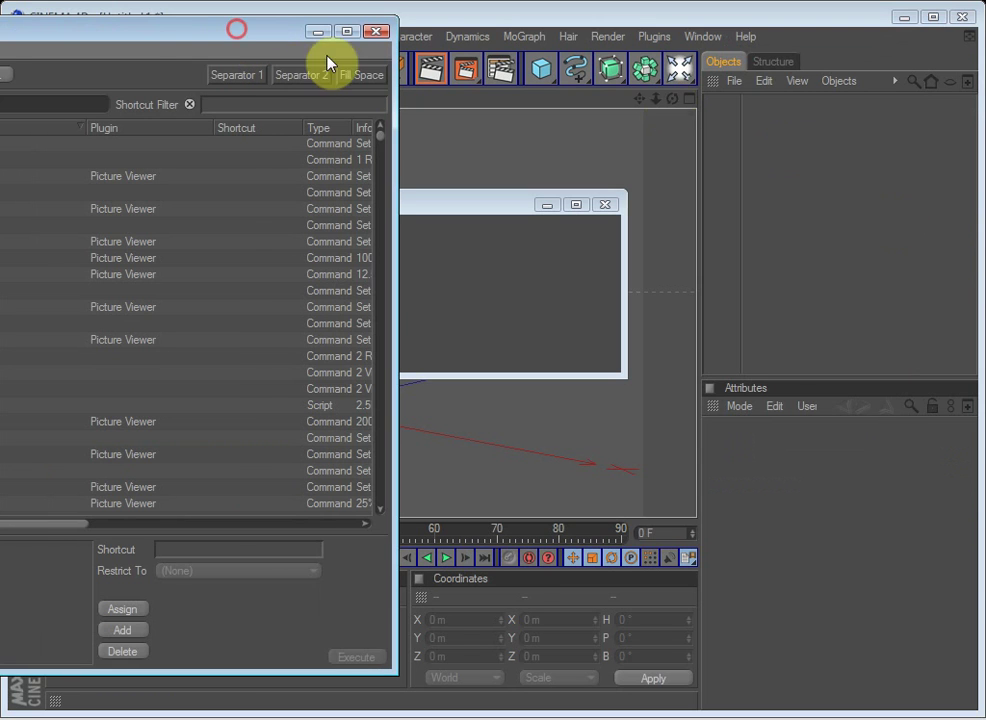
left_click_drag(238, 29, 632, 37)
left_click_drag(235, 675, 416, 447)
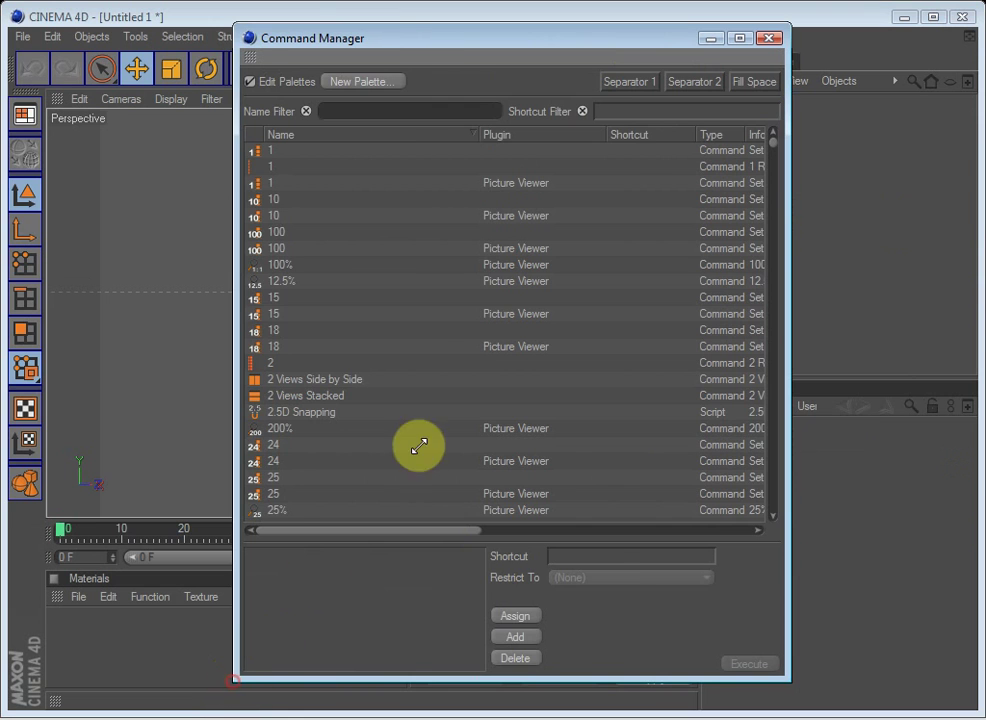
left_click(547, 81)
left_click_drag(650, 38, 811, 54)
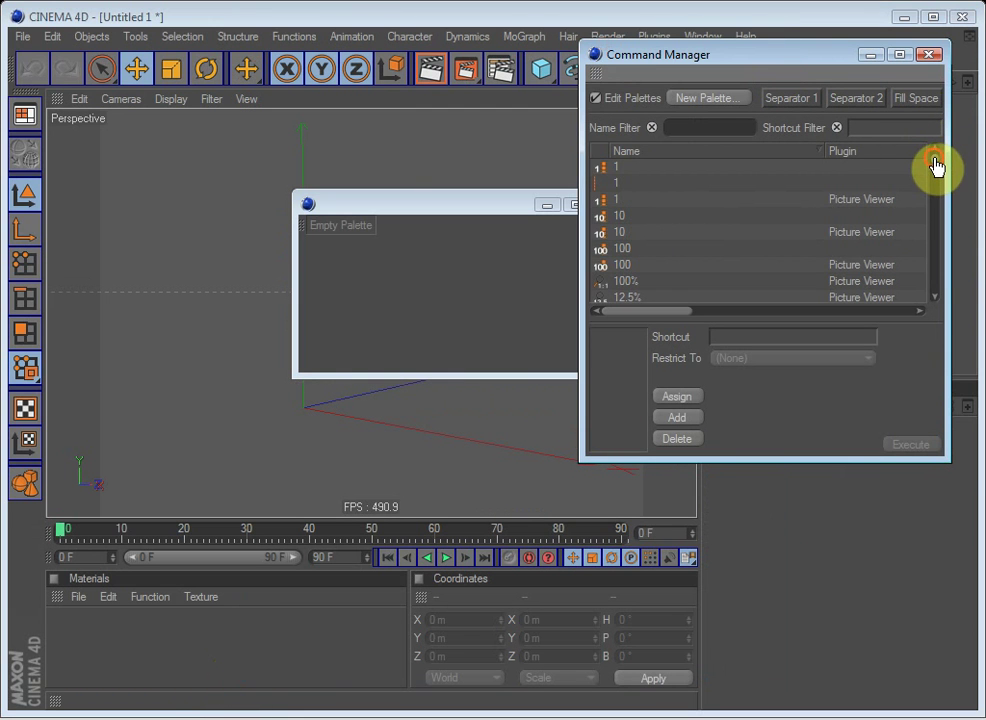
mouse_move(937, 167)
left_mouse_down()
mouse_move(939, 306)
mouse_move(929, 163)
left_mouse_up()
left_click_drag(713, 57, 754, 66)
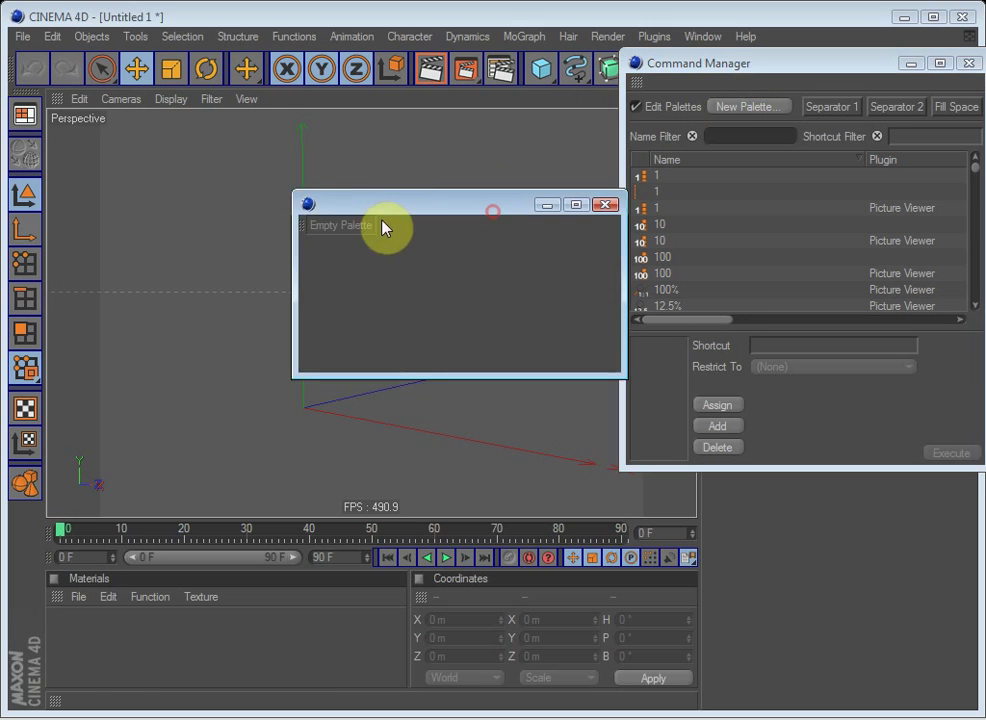
left_click_drag(383, 205, 269, 215)
Step: Filter the Command Manager by the name "edge cut" and add the Edge Cut command to the empty palette
left_click(238, 37)
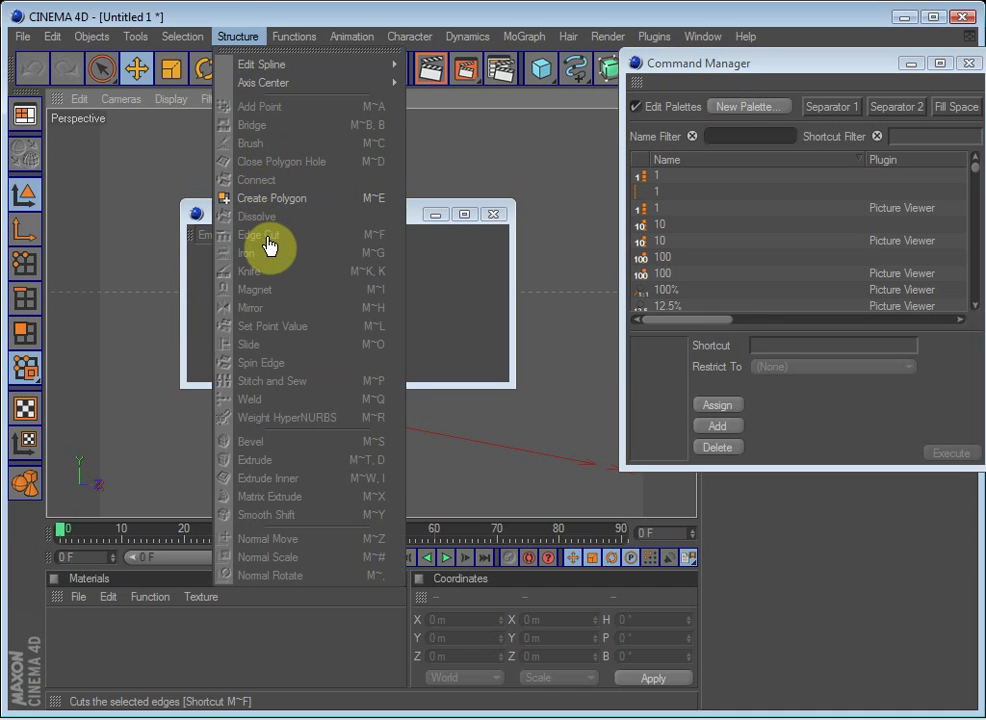
left_click(467, 283)
left_click(236, 37)
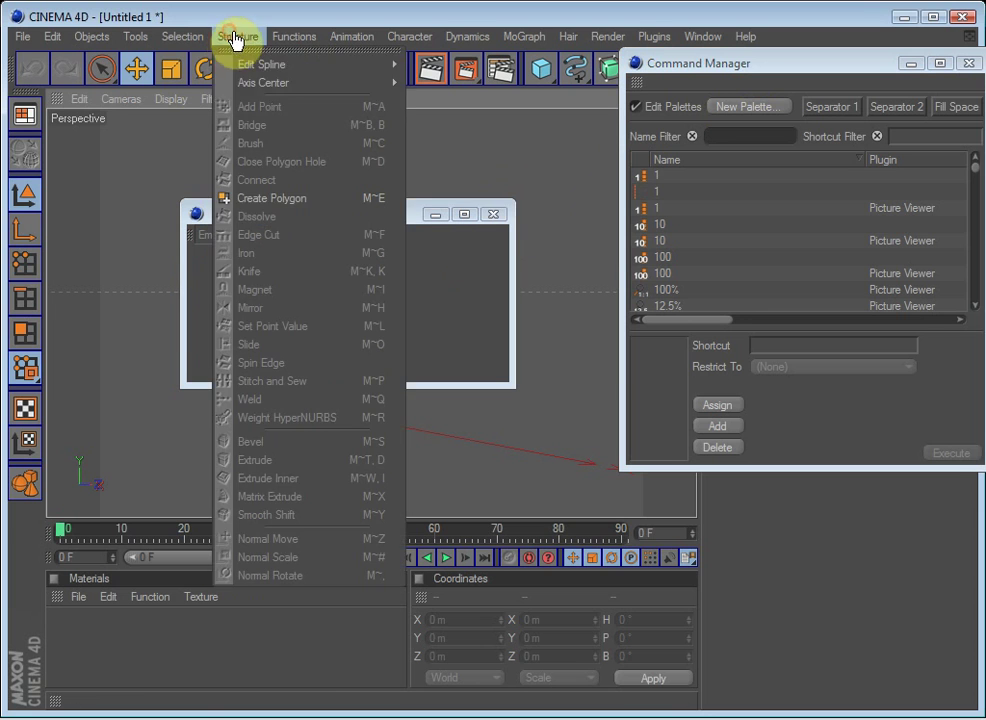
left_click(433, 282)
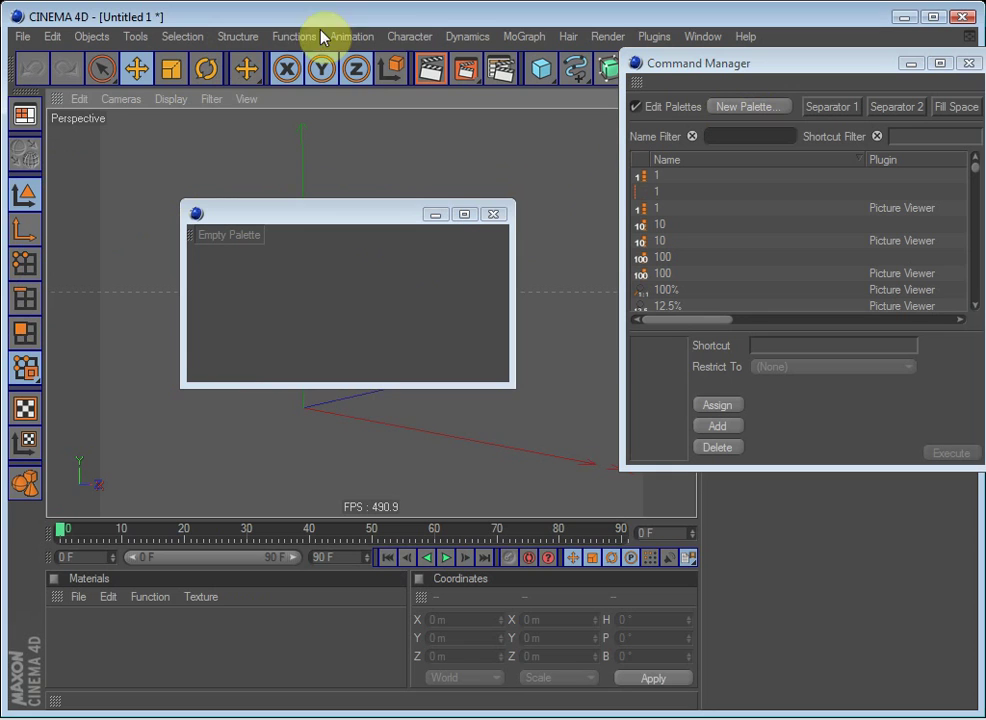
left_click(746, 138)
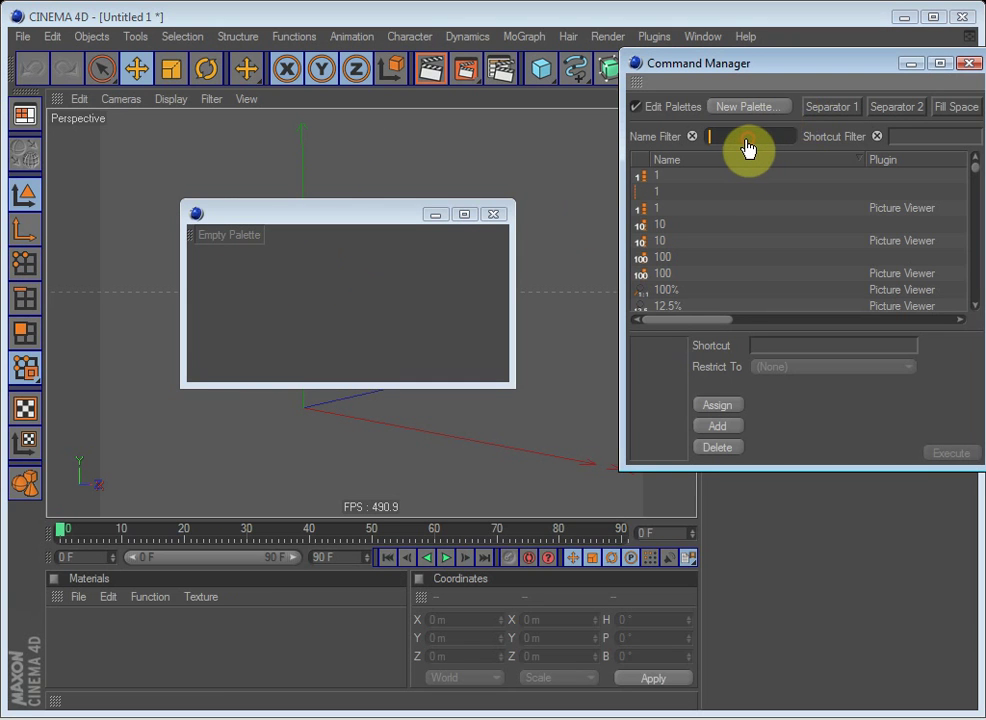
type("edge c")
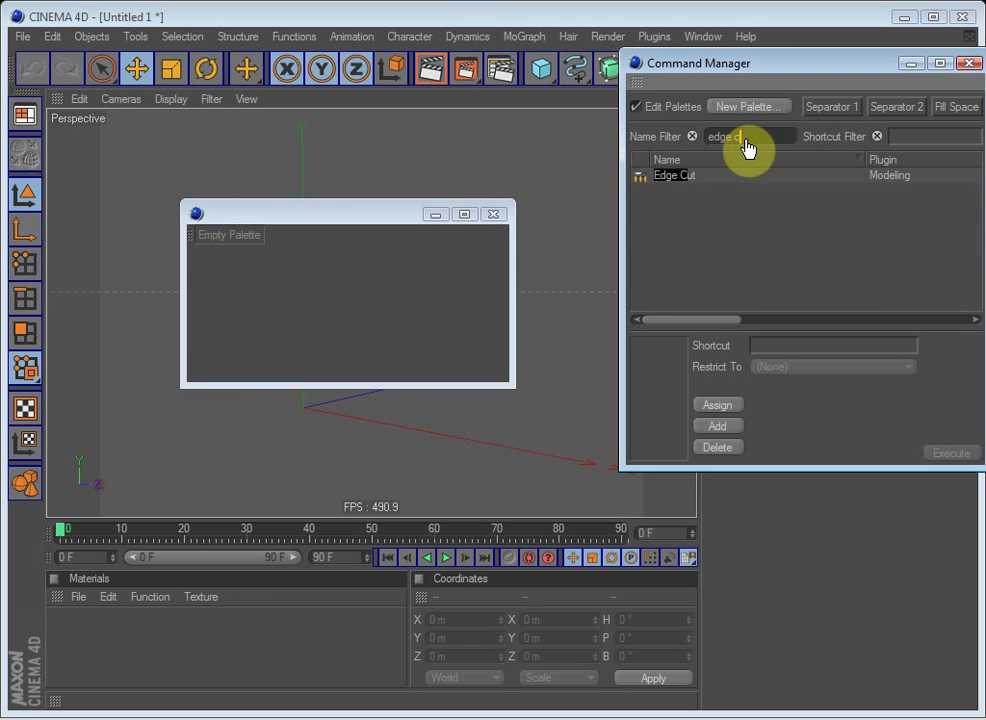
type("ut")
left_click_drag(686, 180, 229, 242)
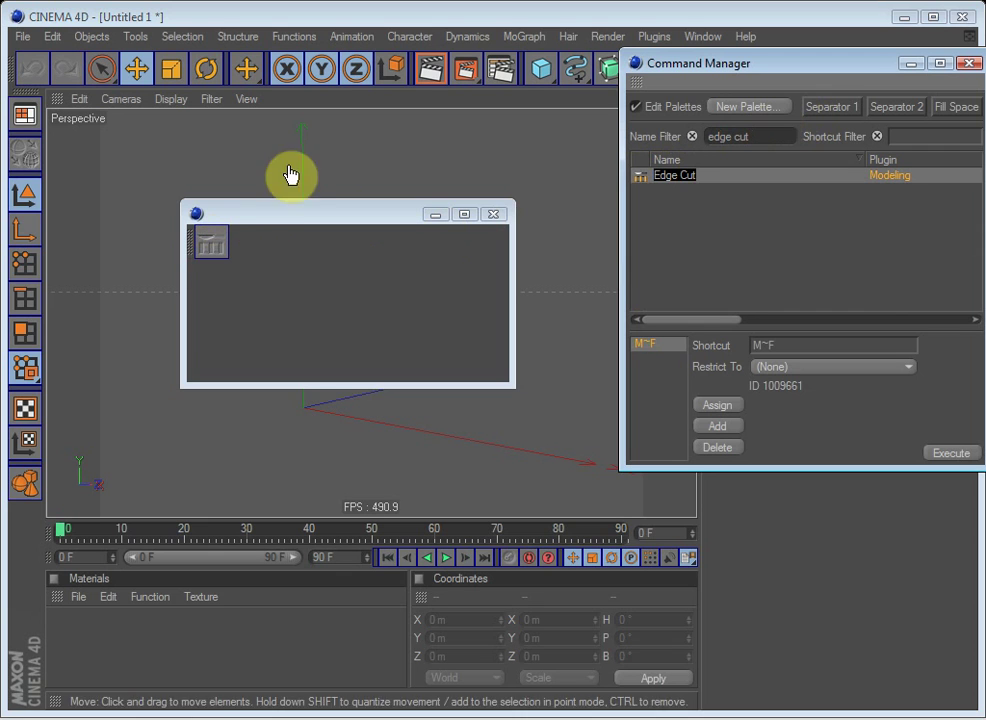
Step: Filter the commands by "magnet" and add the Modeling version of Magnet to the palette beside Edge Cut
left_click(287, 36)
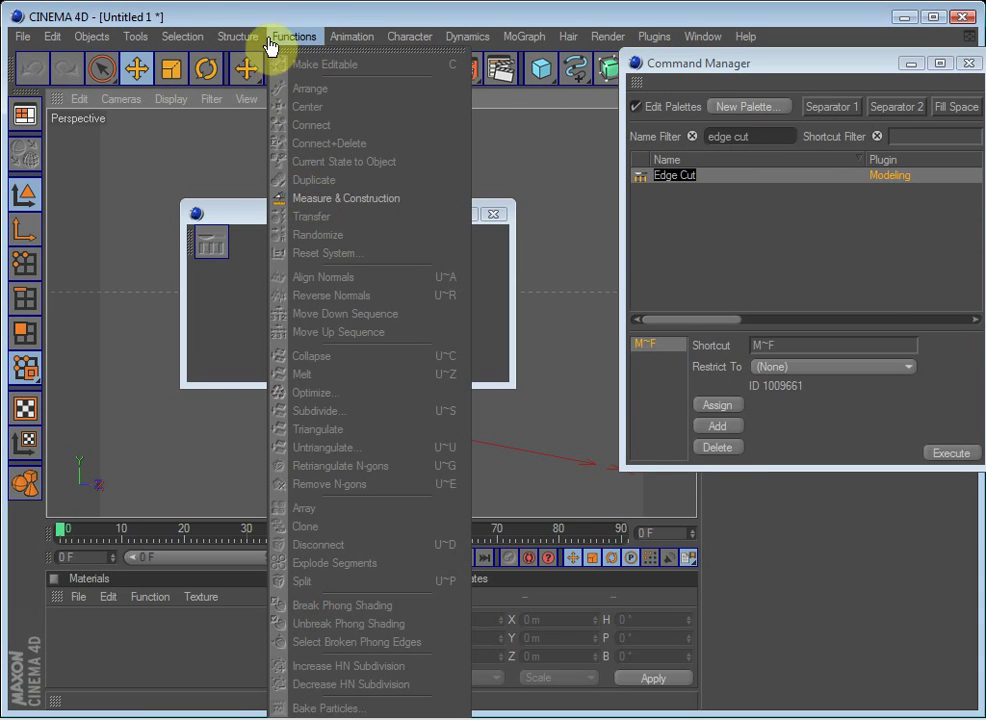
mouse_move(240, 38)
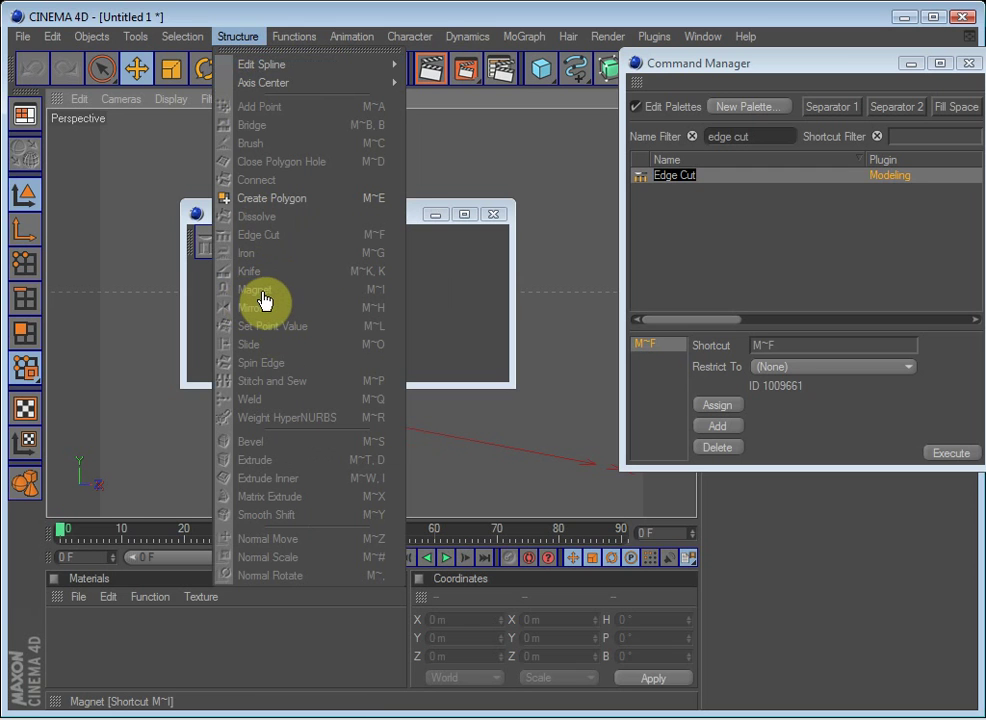
left_click(745, 137)
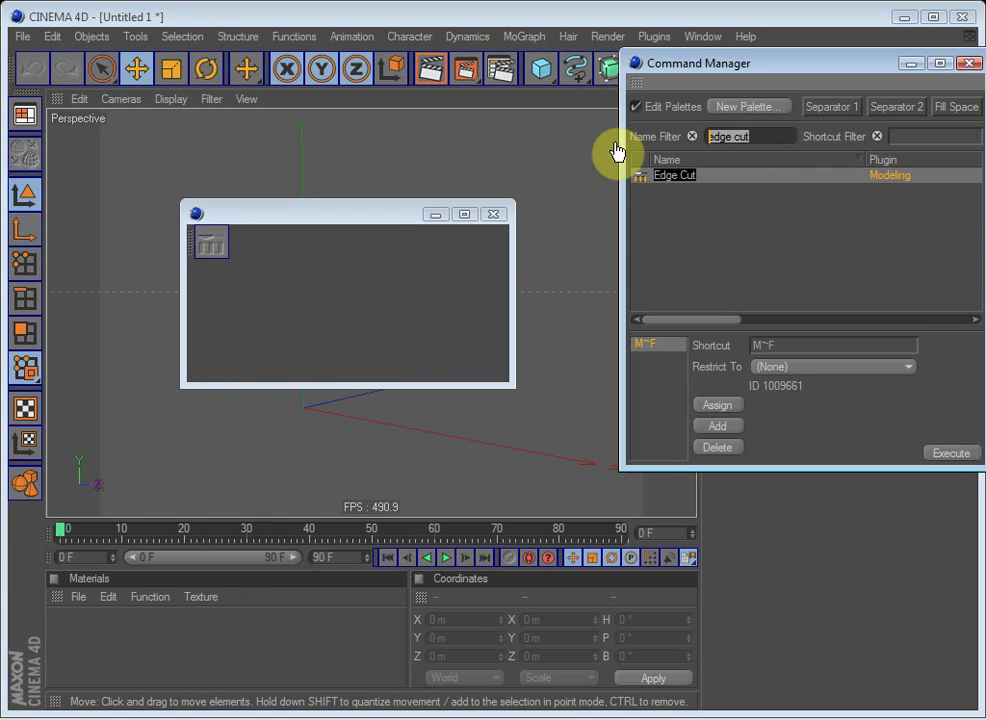
type("magnet")
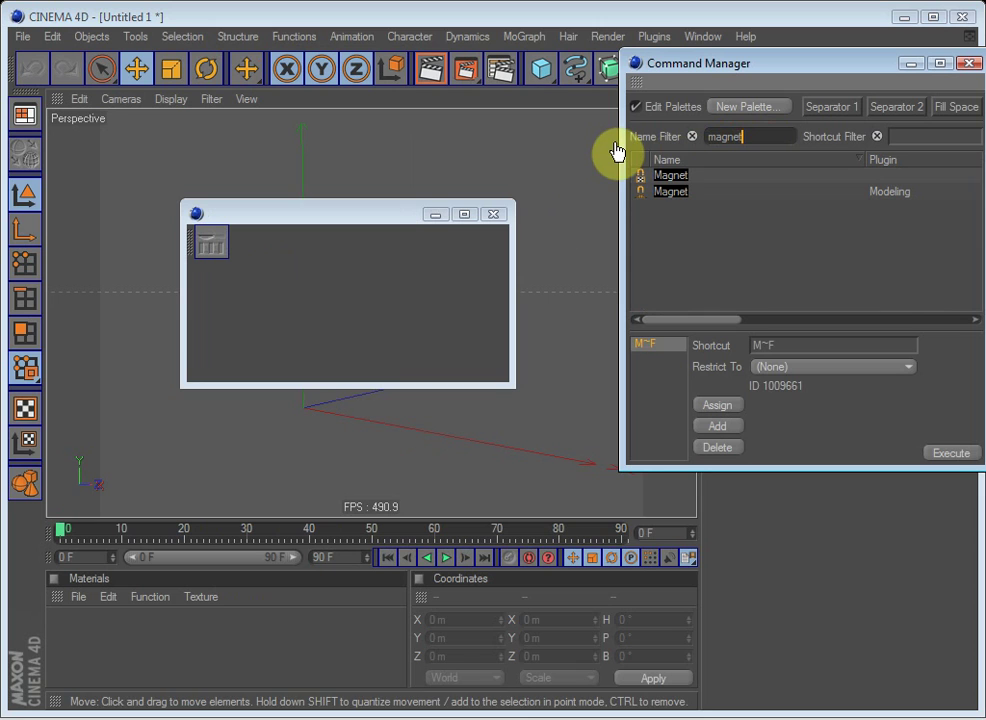
left_click(678, 193)
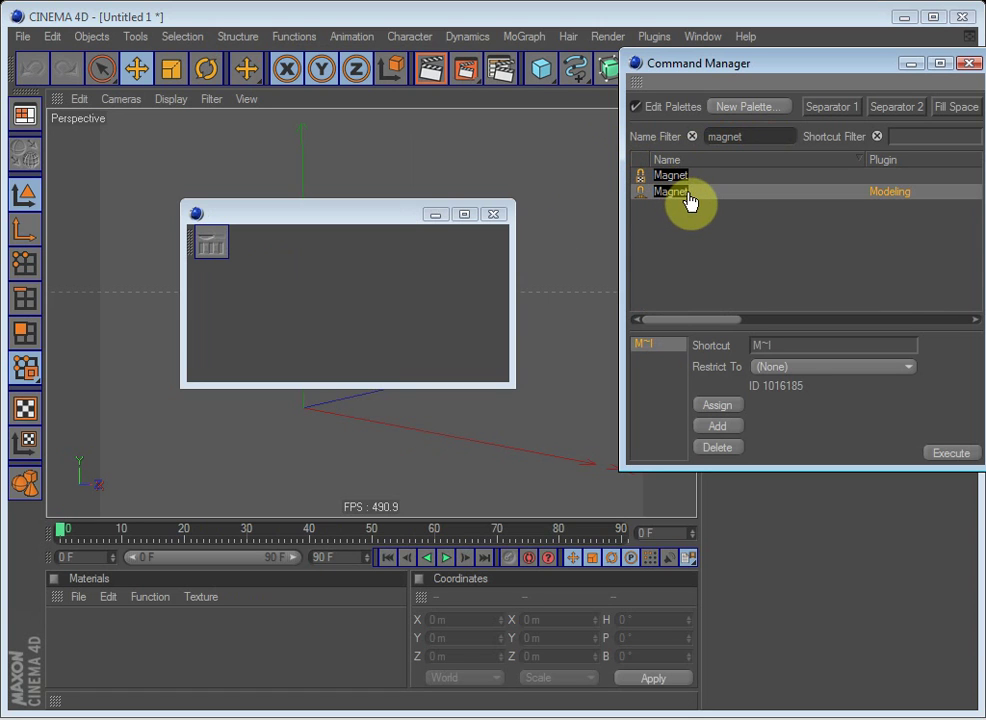
left_click_drag(675, 200, 297, 249)
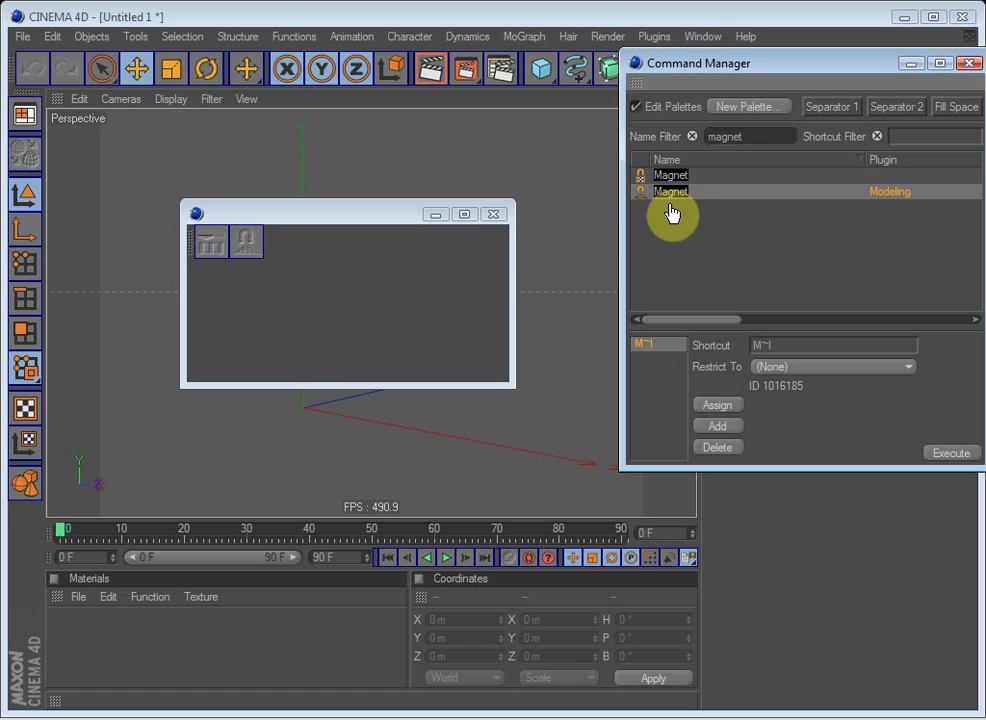
Step: Look up Weld among the structure commands, filter the Command Manager by "weld" and add Weld to the palette after Magnet
left_click(240, 37)
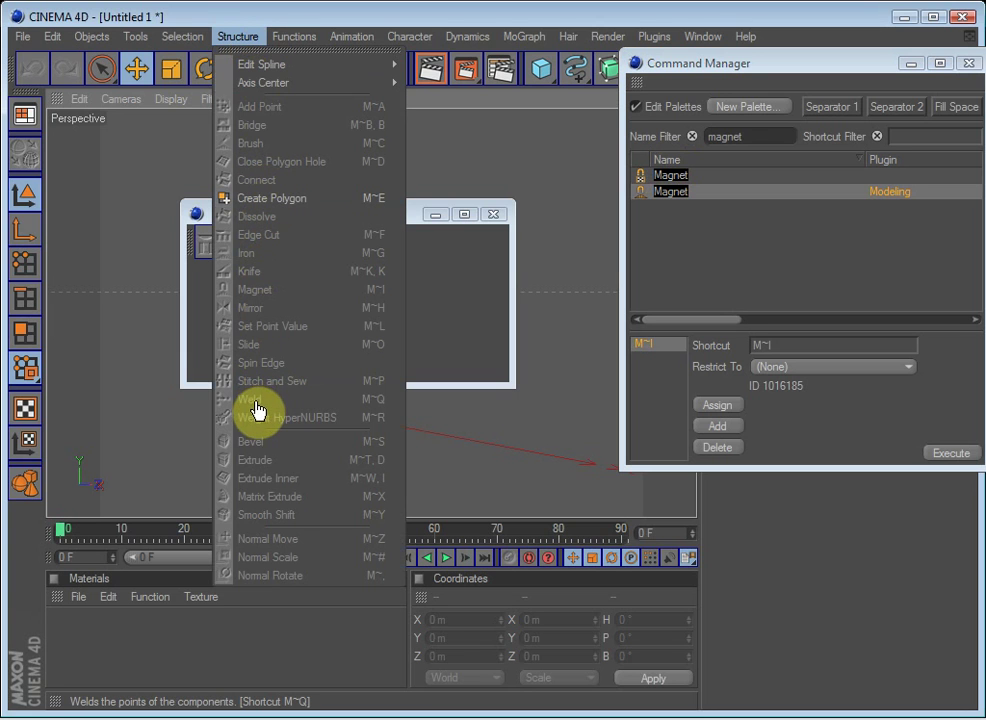
double_click(766, 136)
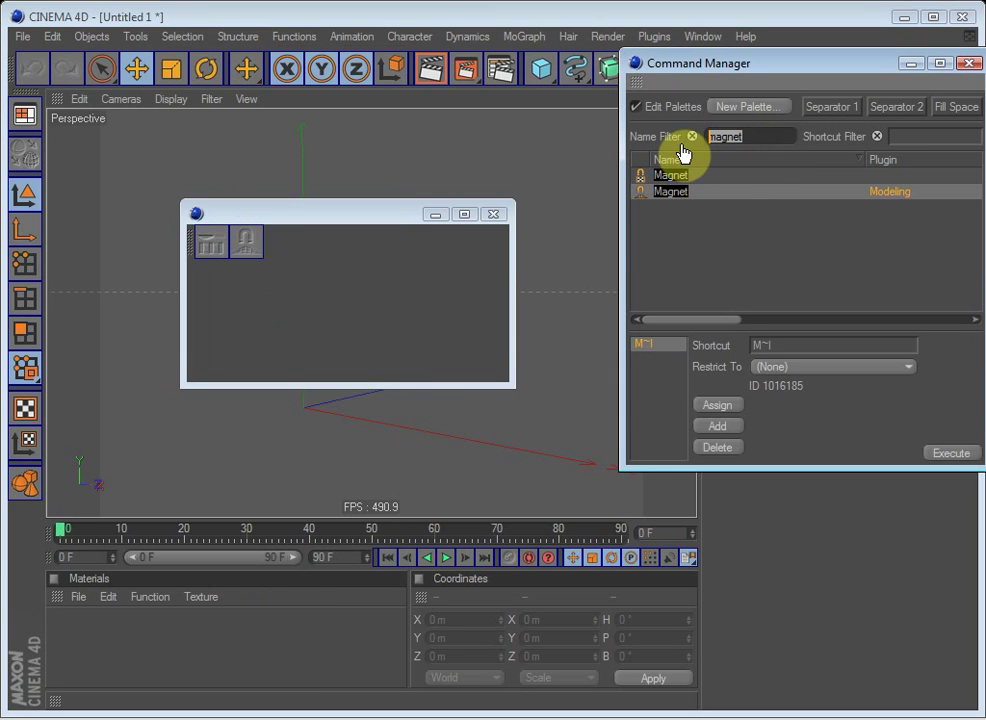
type("weld")
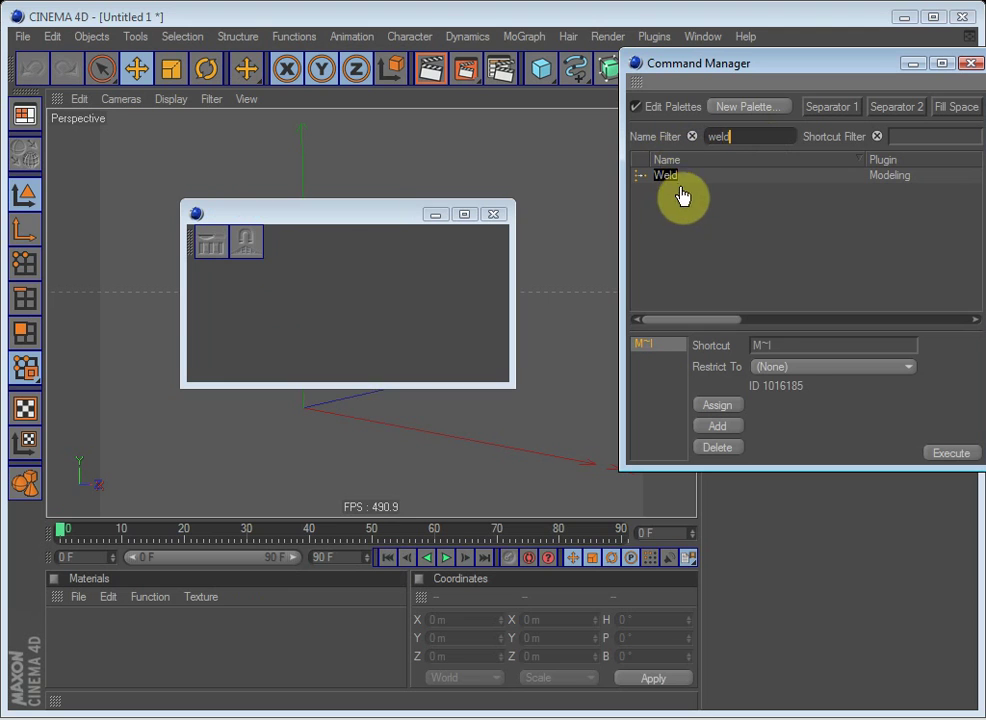
left_click_drag(680, 195, 326, 242)
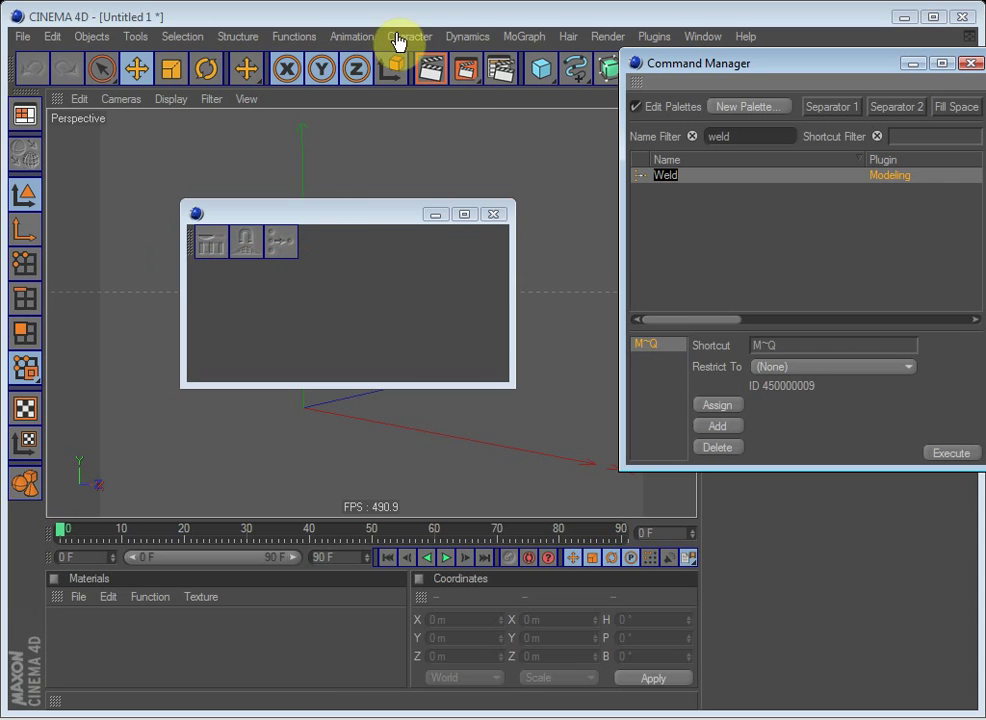
Step: Look up Optimize among the function commands, filter the Command Manager by "optimize" and add Optimize to the palette after Weld
left_click(355, 37)
mouse_move(300, 42)
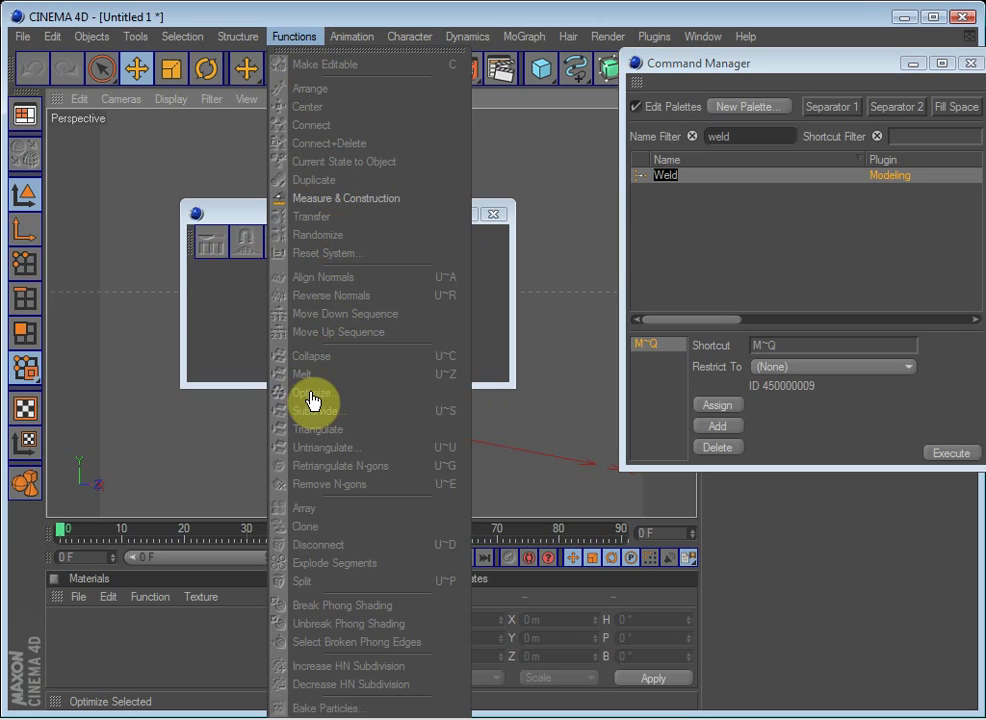
left_click(484, 301)
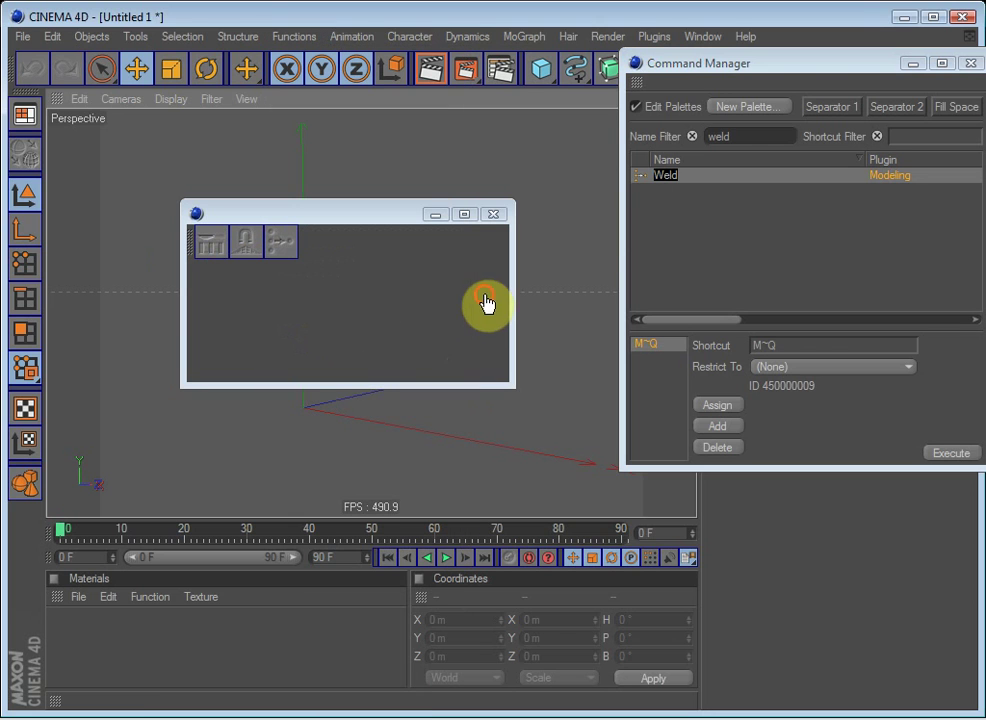
left_click_drag(752, 136, 688, 141)
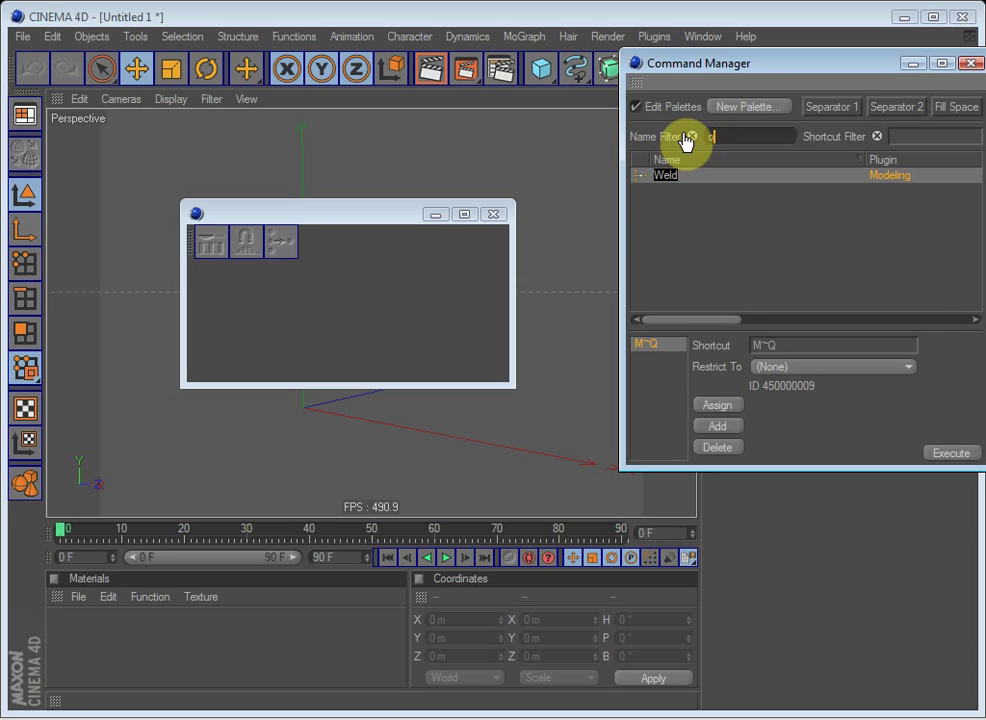
type("optimize")
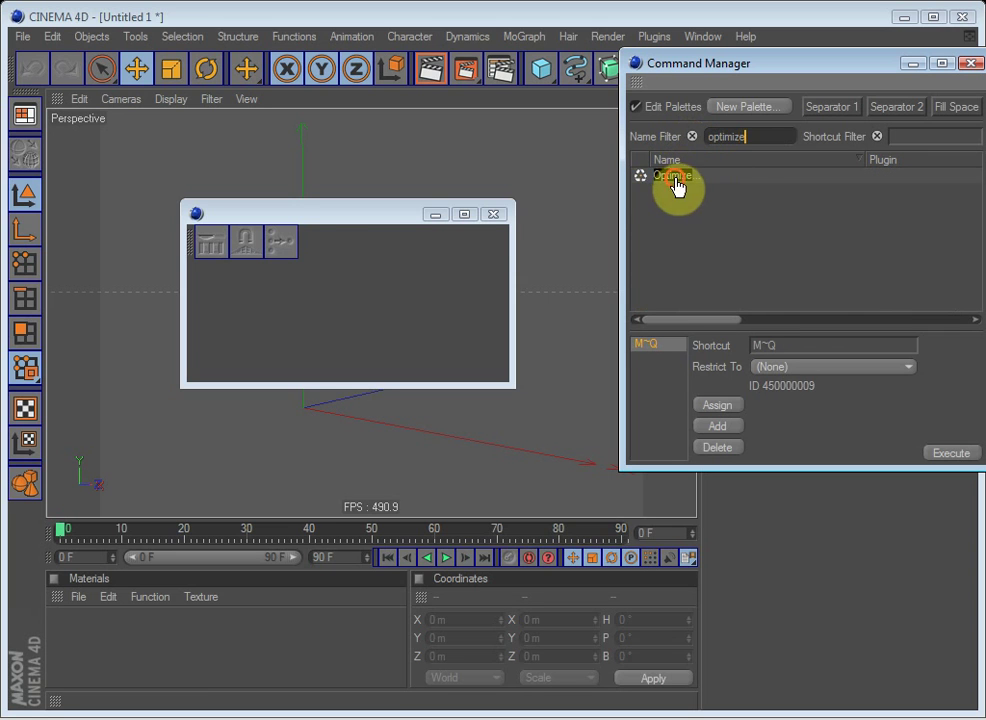
left_click_drag(676, 178, 366, 244)
Step: Filter the Command Manager by "melt" and add the Modeling version of Melt to the palette after Optimize
left_click(294, 37)
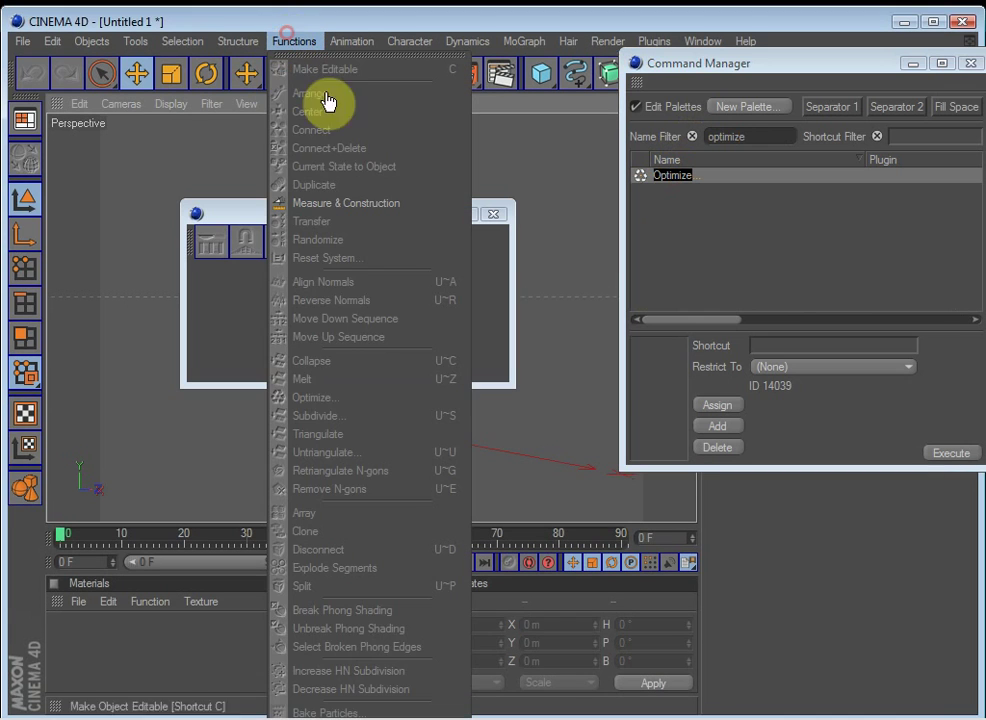
left_click(774, 141)
left_click_drag(774, 141, 640, 141)
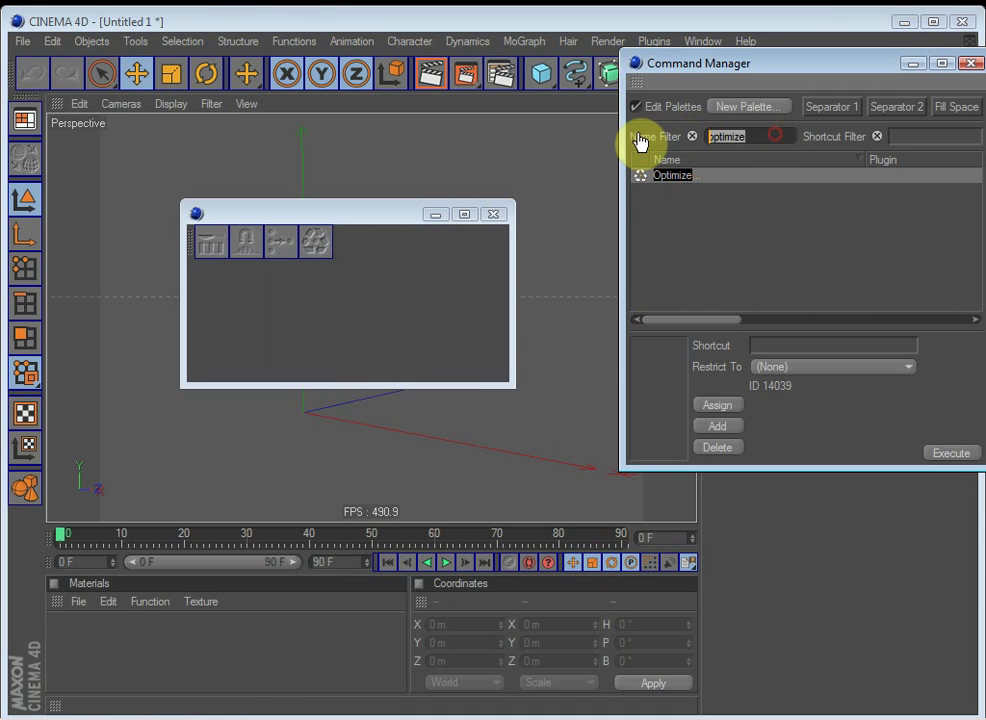
type("melt")
left_click_drag(662, 189, 408, 240)
Step: Filter the Command Manager by "collapse" and add the Modeling Collapse command to the palette after Melt
left_click(296, 41)
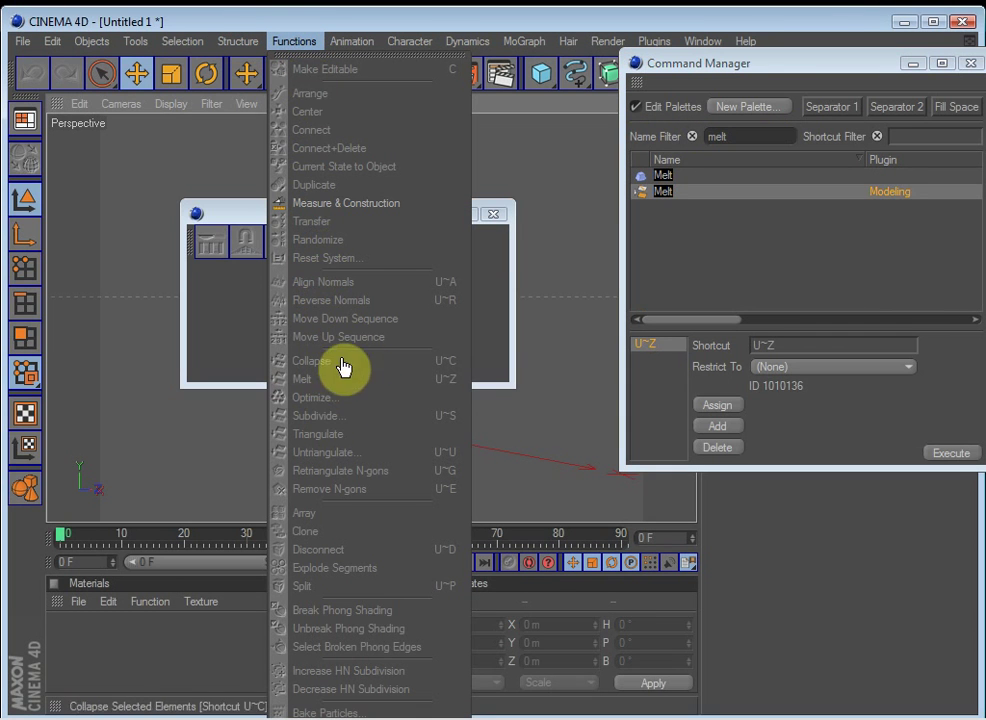
left_click(714, 132)
type("collapse")
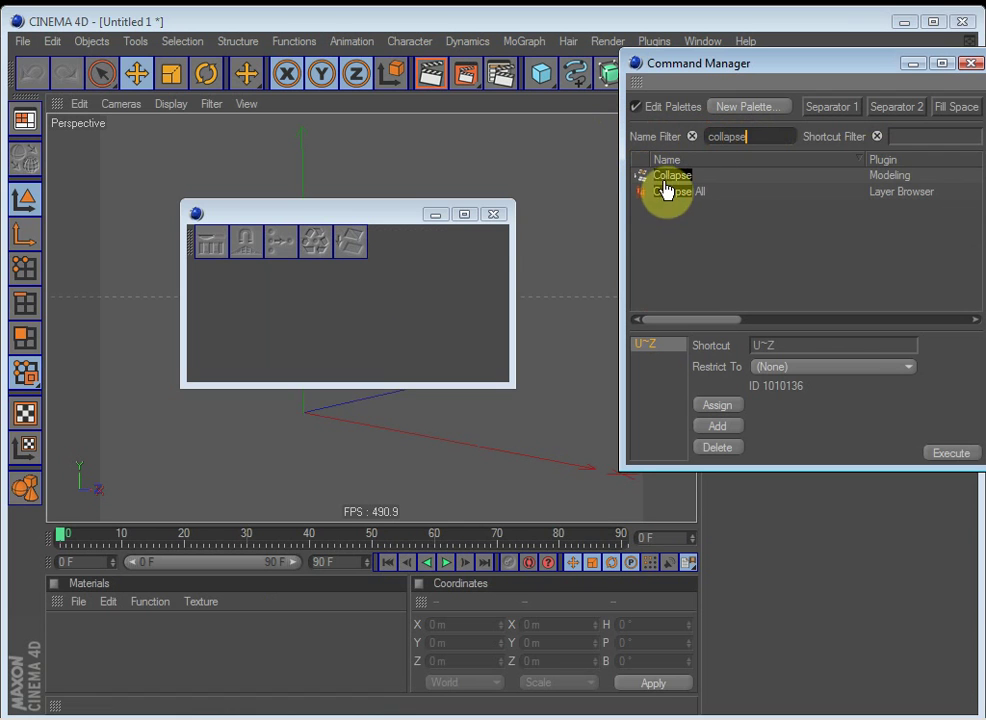
left_click_drag(656, 176, 432, 237)
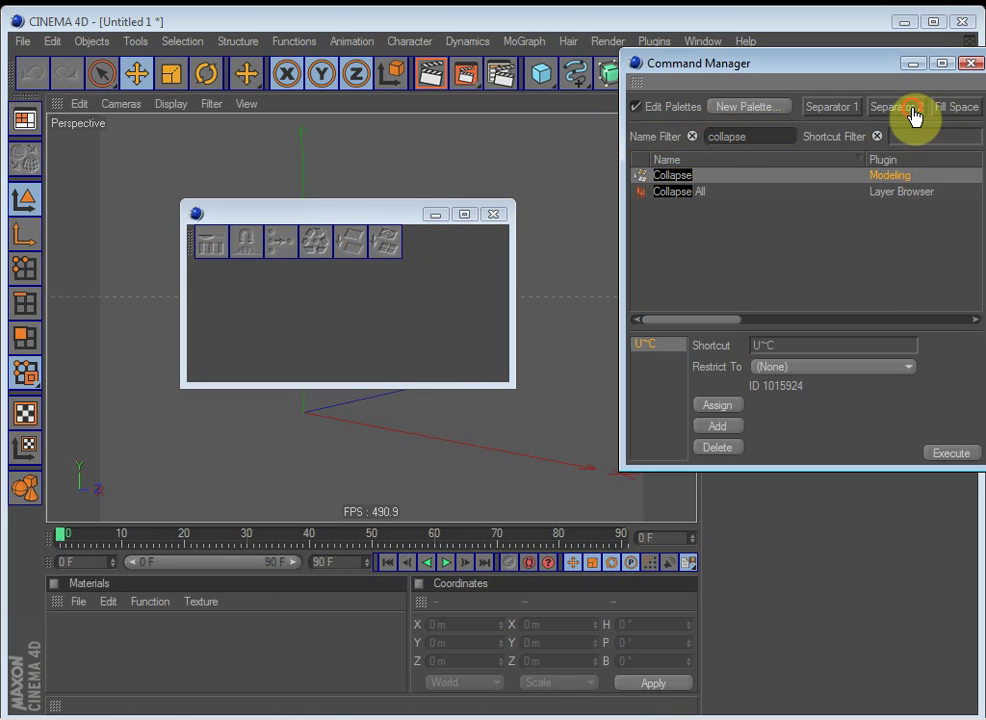
Step: Insert two Separator 2 dividers between Weld and Optimize in the palette, and close the Command Manager
left_click_drag(912, 115, 305, 258)
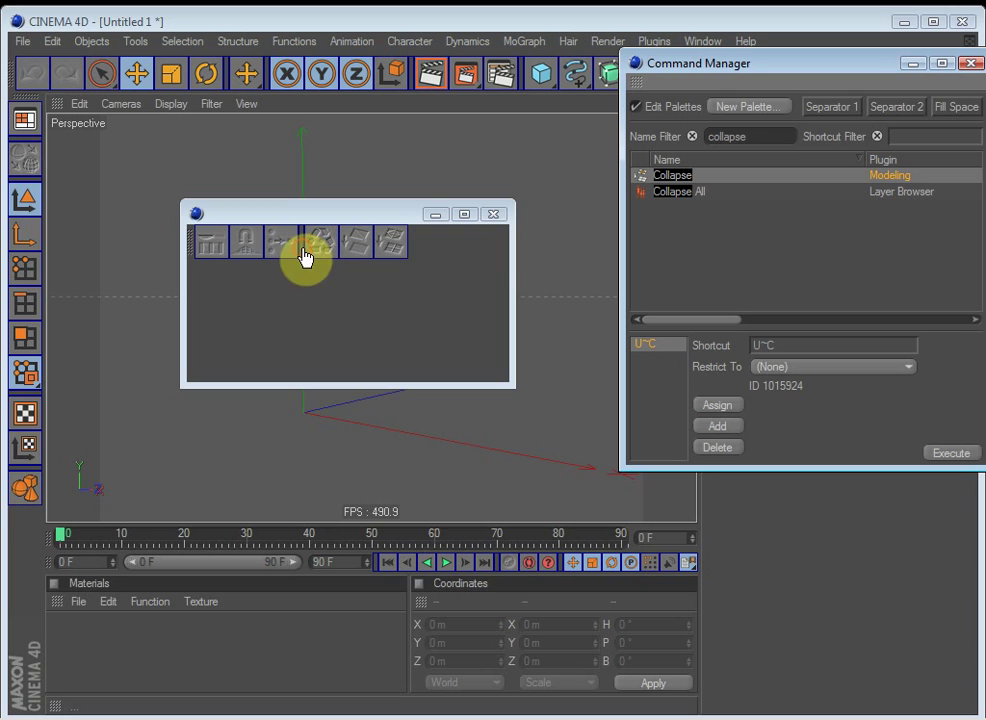
left_click_drag(912, 110, 314, 262)
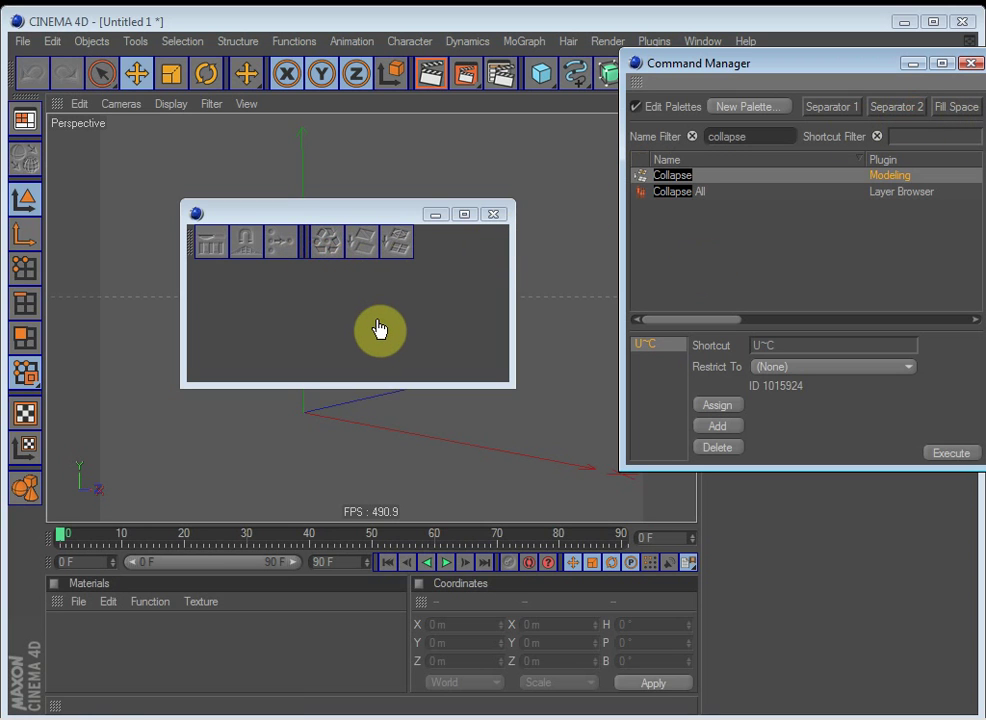
left_click(970, 62)
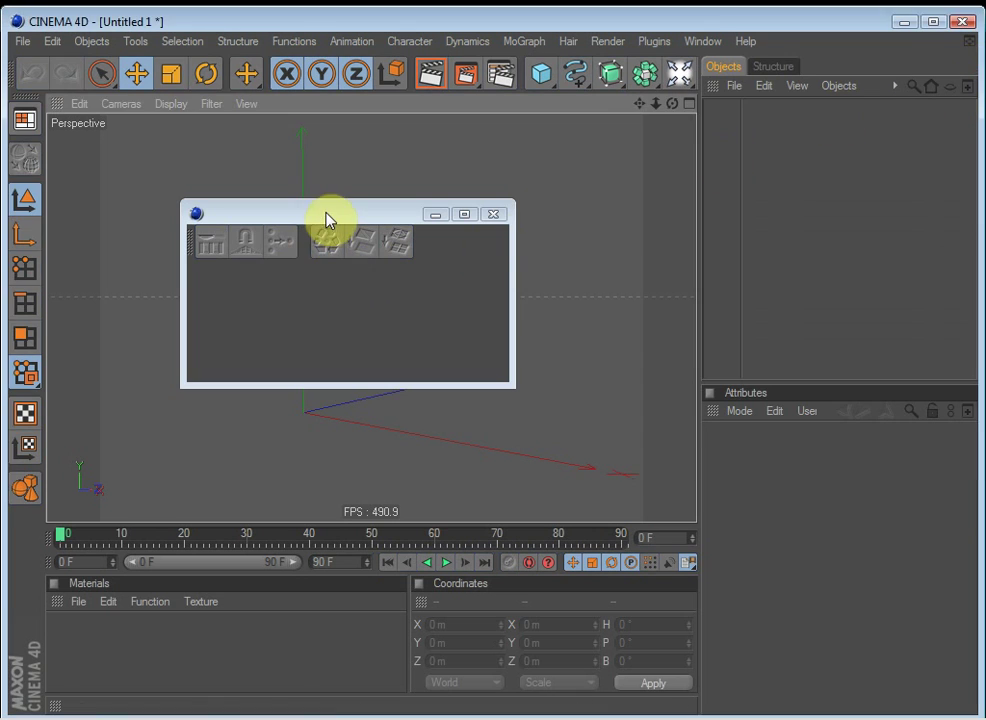
Step: Dock the new palette as a vertical column between the existing mode toolbar and the perspective view
left_click_drag(327, 220, 347, 187)
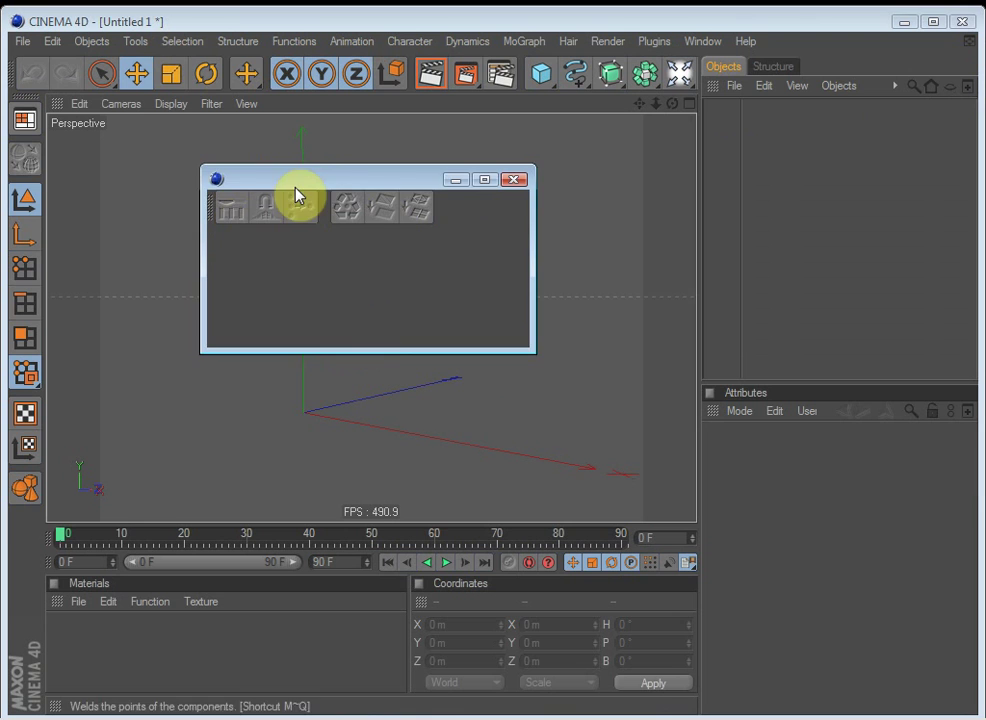
left_click_drag(363, 179, 527, 191)
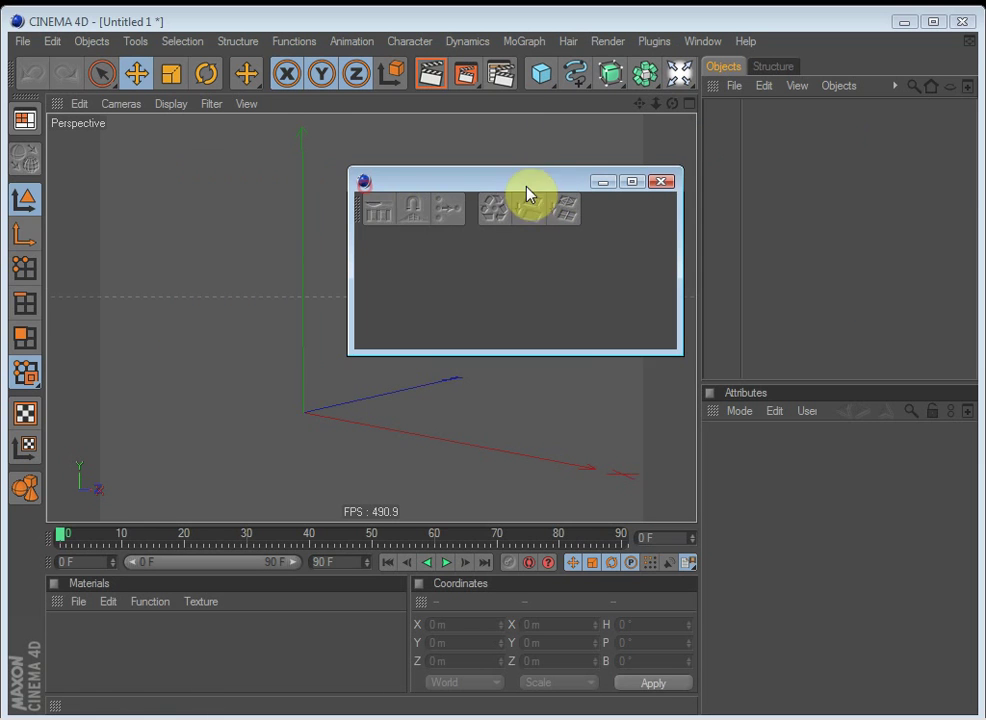
left_click(358, 208)
mouse_move(360, 208)
left_mouse_down()
mouse_move(370, 209)
mouse_move(356, 167)
mouse_move(200, 161)
mouse_move(45, 107)
mouse_move(45, 172)
mouse_move(122, 168)
mouse_move(42, 150)
mouse_move(45, 190)
left_mouse_up()
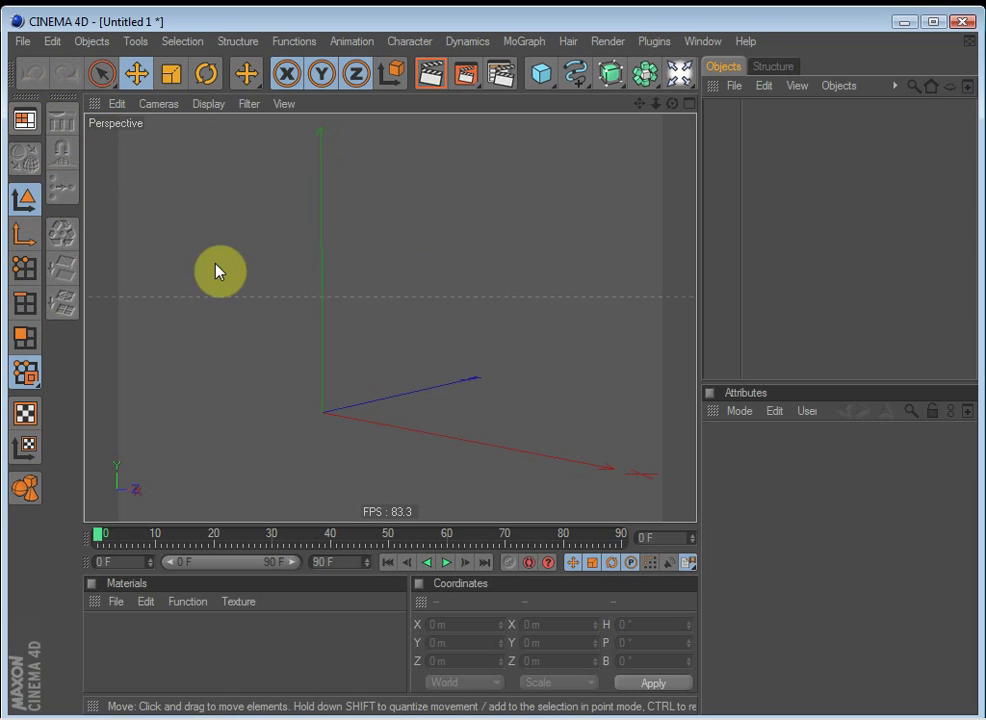
left_click(25, 233)
left_click_drag(215, 248, 420, 252)
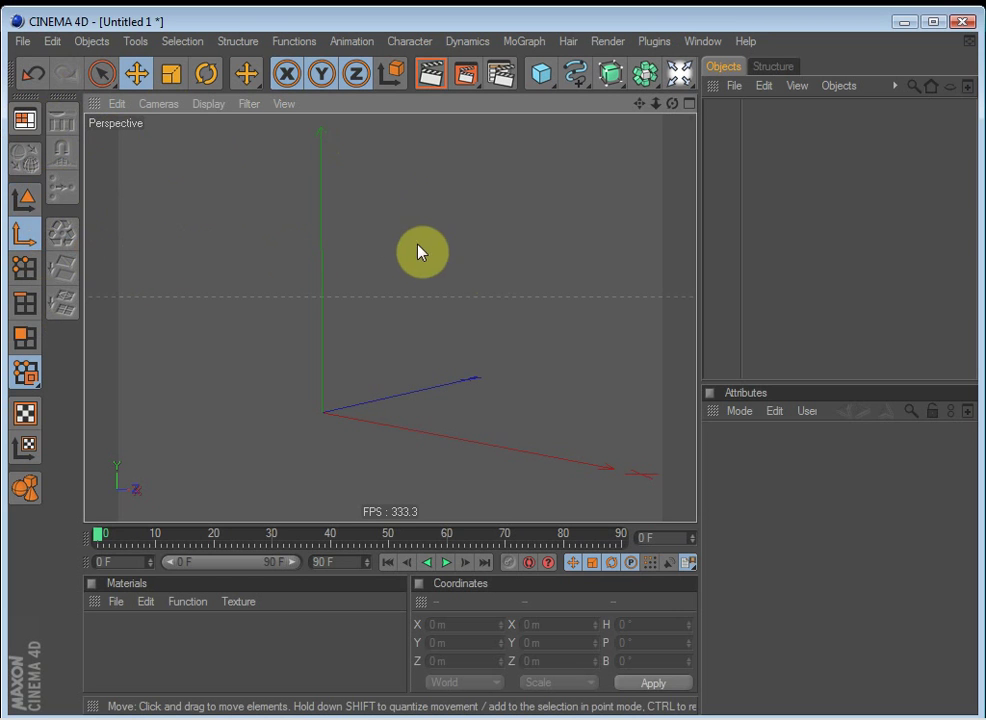
left_click(25, 198)
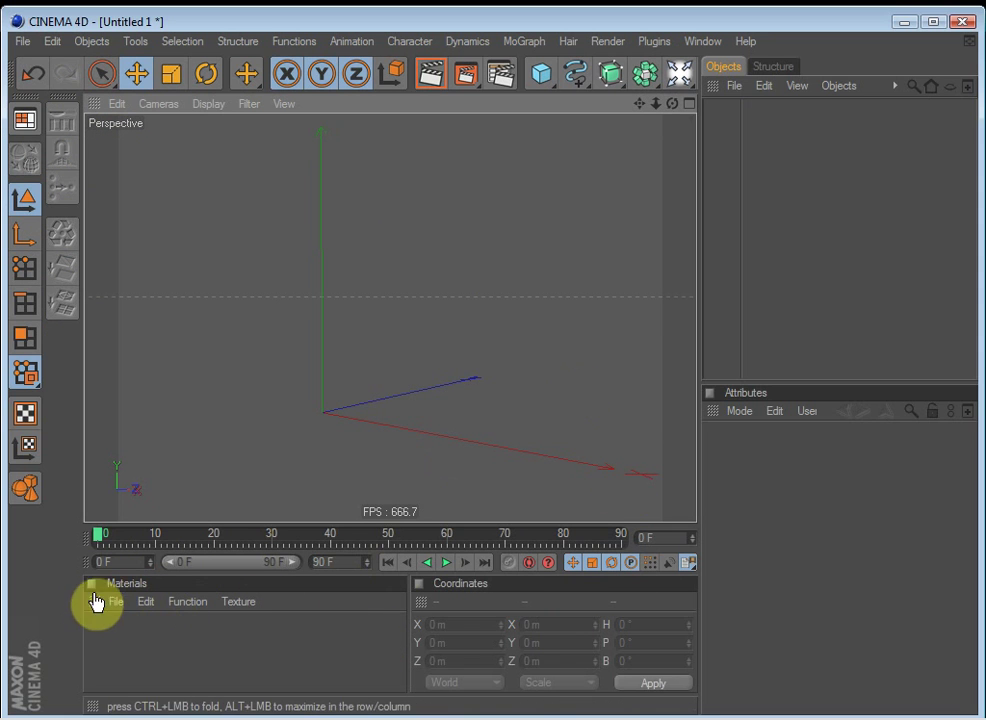
Step: Dock the Materials manager as a tab between the Objects and Structure managers
left_click(786, 67)
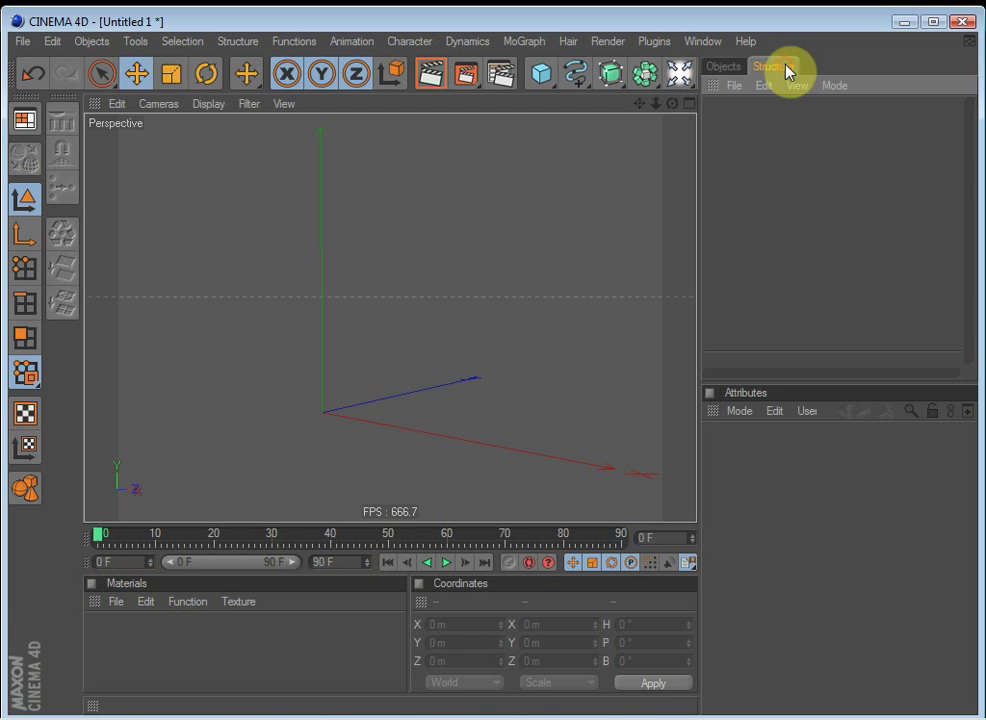
left_click(727, 67)
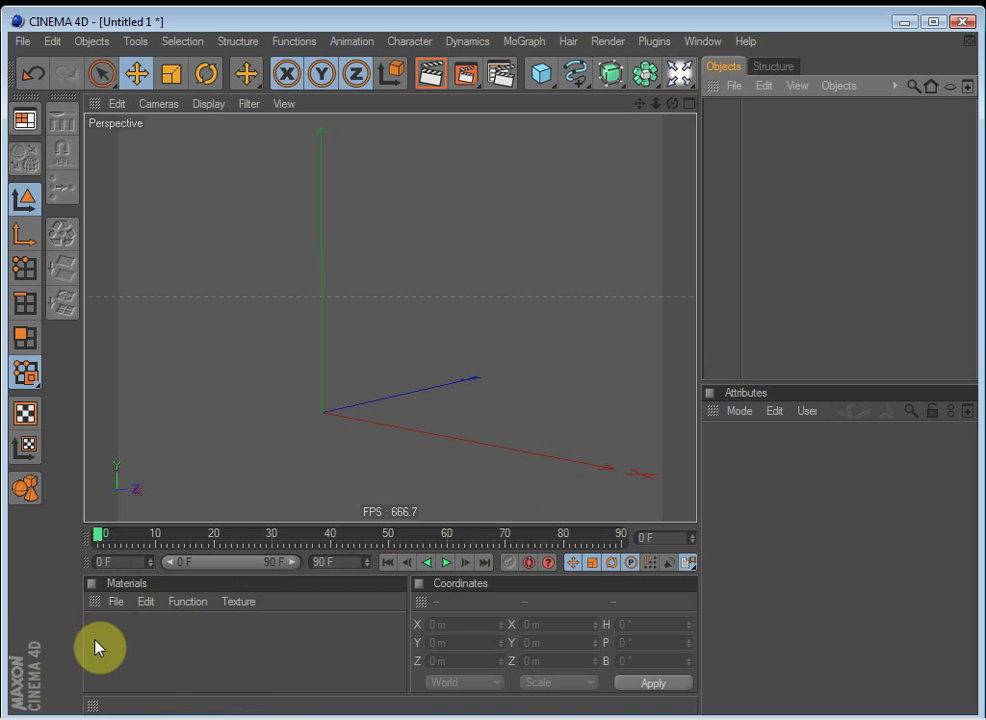
left_click(92, 612)
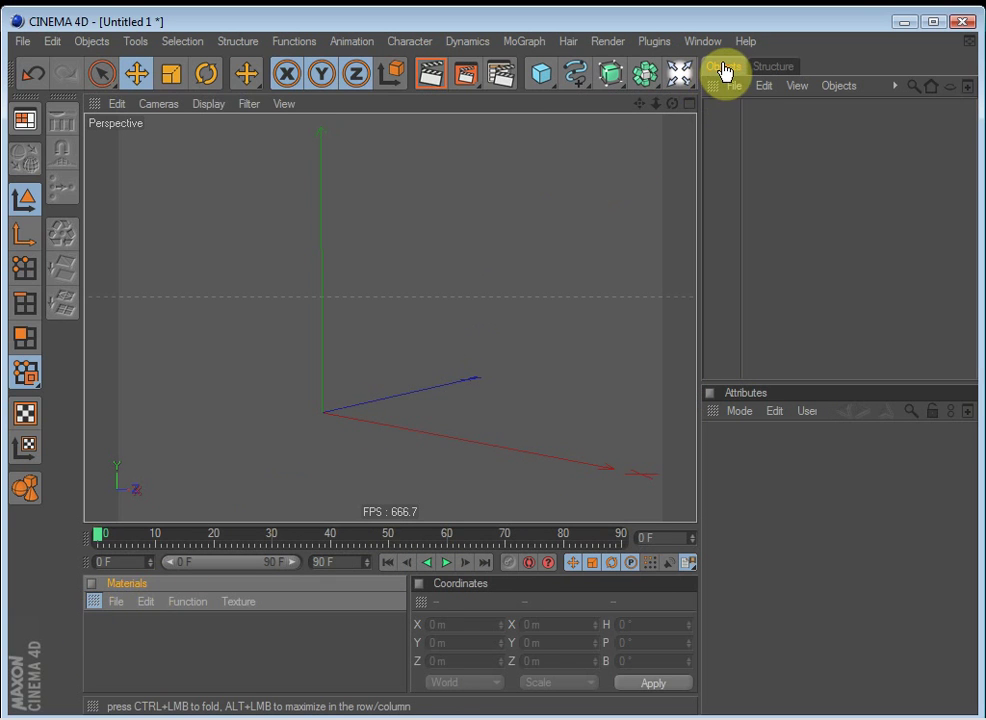
left_click_drag(724, 70, 724, 70)
Step: Close the Structure manager, keeping only Objects and Materials in that tab group
left_click(825, 66)
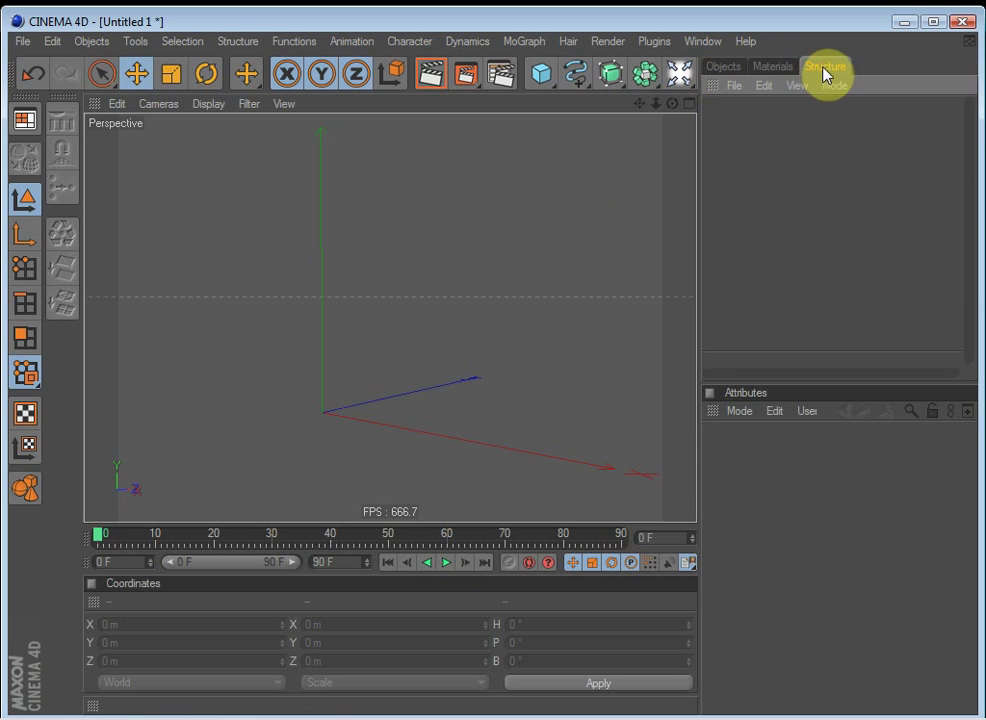
right_click(826, 73)
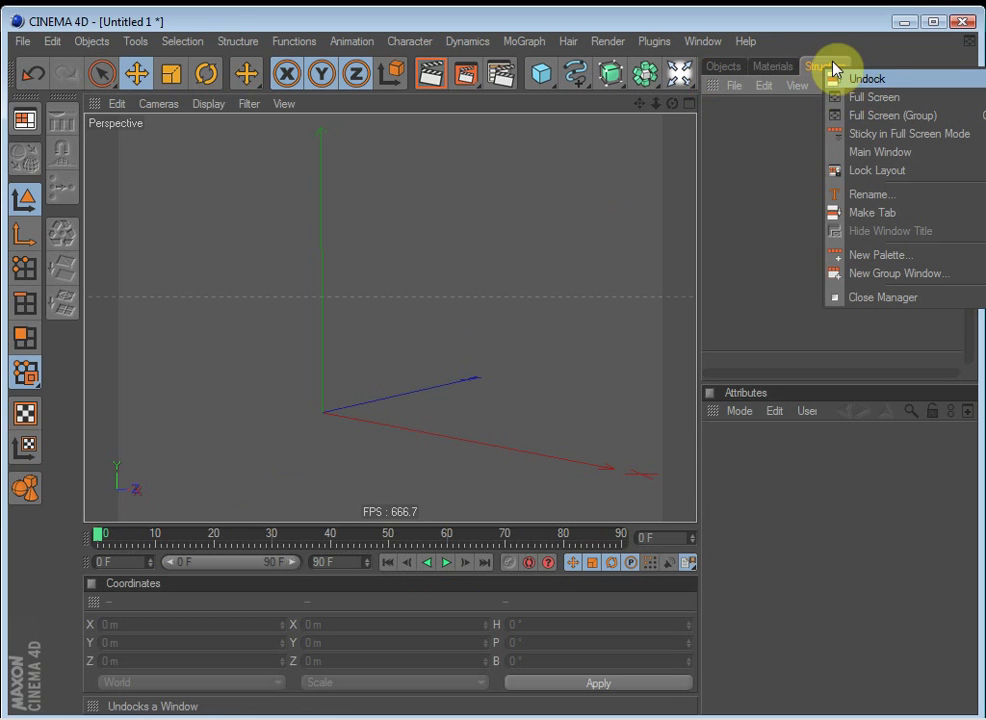
left_click(836, 78)
left_click(798, 109)
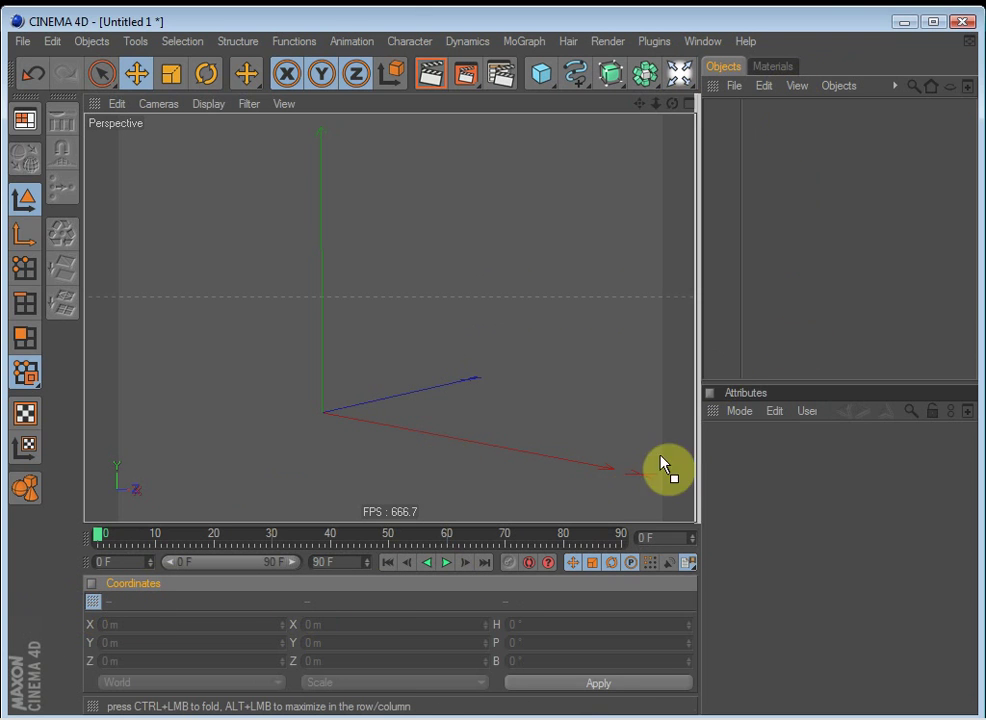
Step: Dock the Coordinates manager as a tab beside Attributes, try switching between both tabs and leave Attributes active
mouse_move(716, 422)
left_mouse_down()
mouse_move(748, 409)
mouse_move(711, 425)
mouse_move(715, 418)
left_mouse_up()
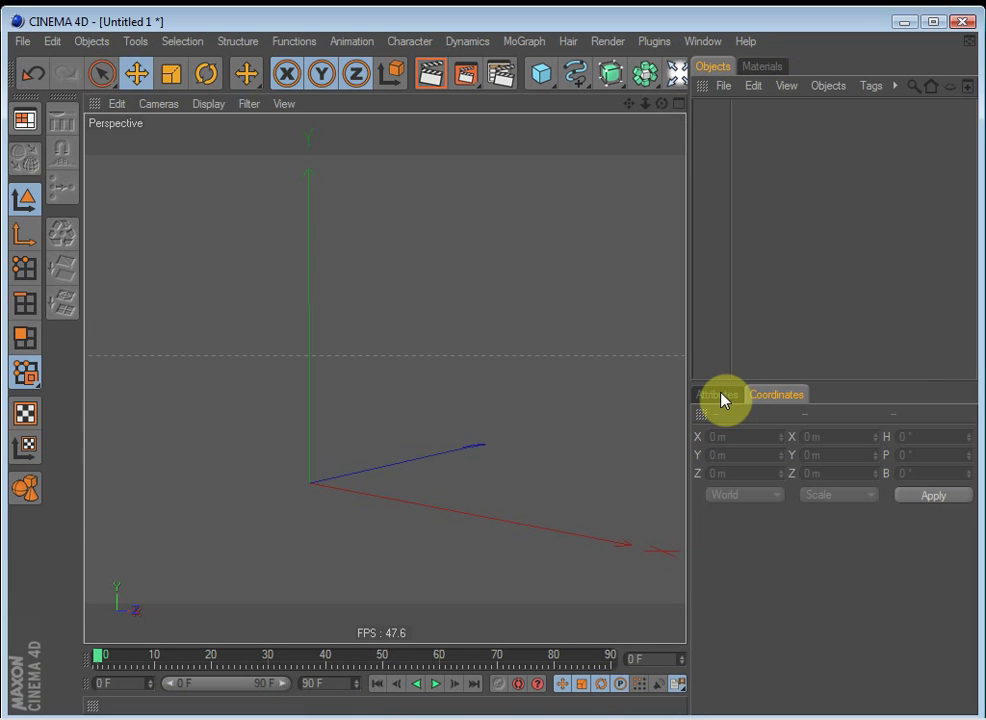
left_click(724, 398)
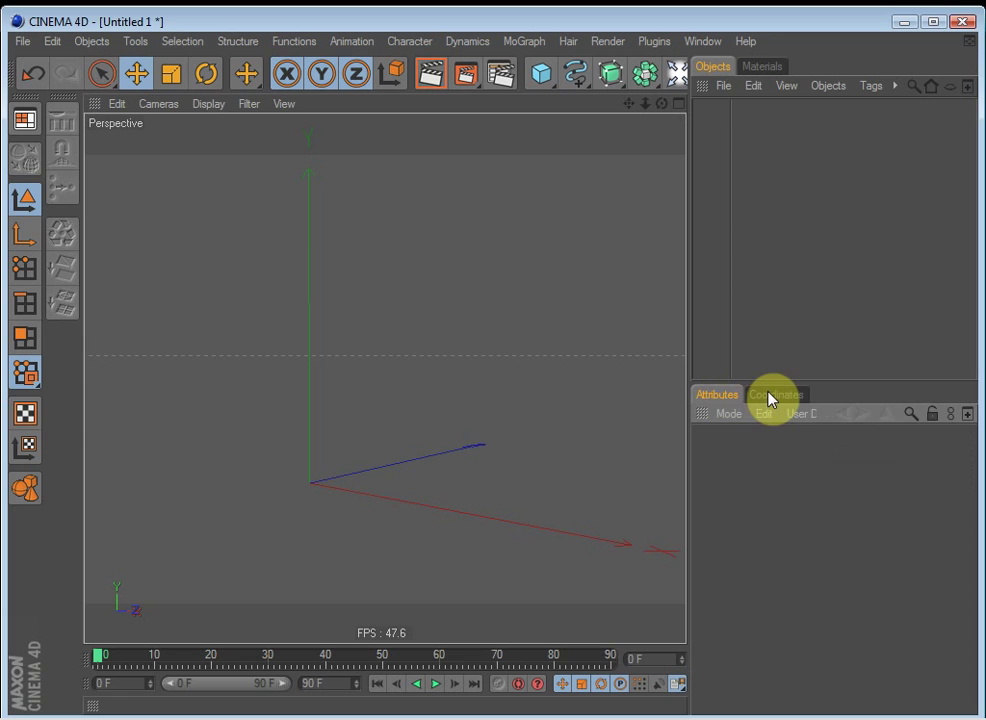
left_click(770, 397)
left_click(716, 398)
left_click(770, 397)
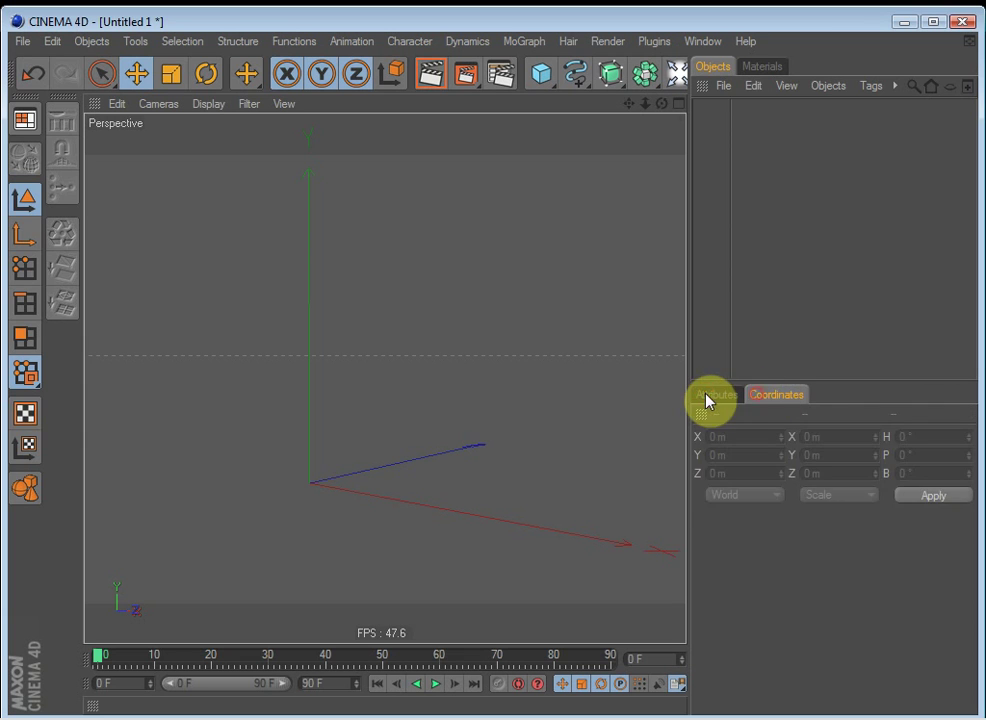
left_click(712, 398)
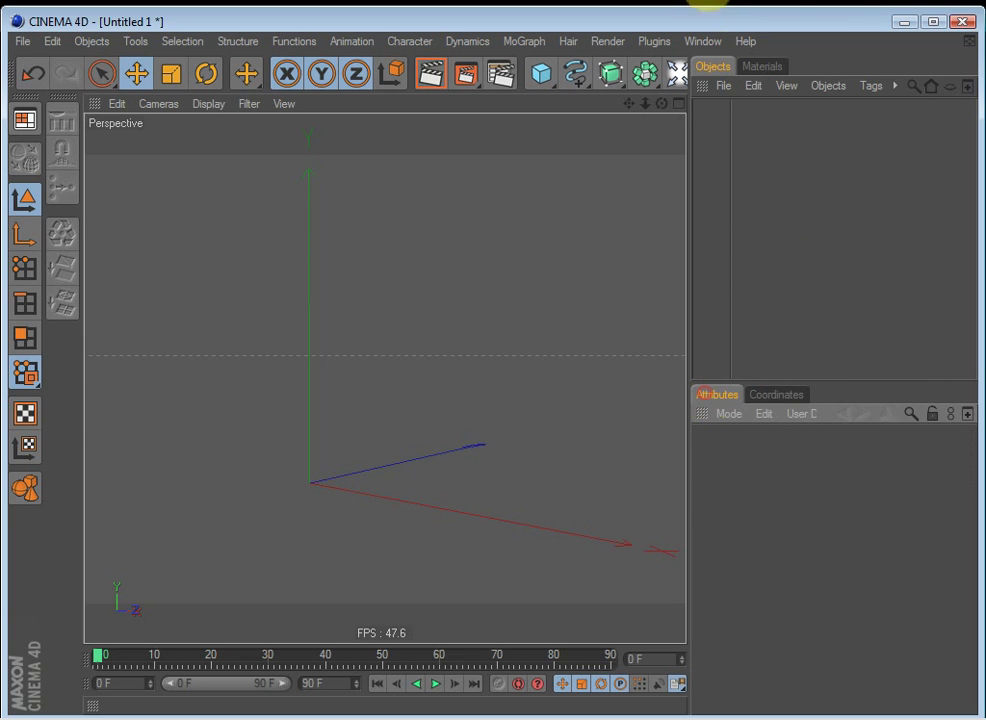
Step: Switch between the Objects and Materials managers to check their tab group, ending on Objects
left_click(735, 67)
left_click(712, 66)
left_click(762, 66)
left_click(710, 66)
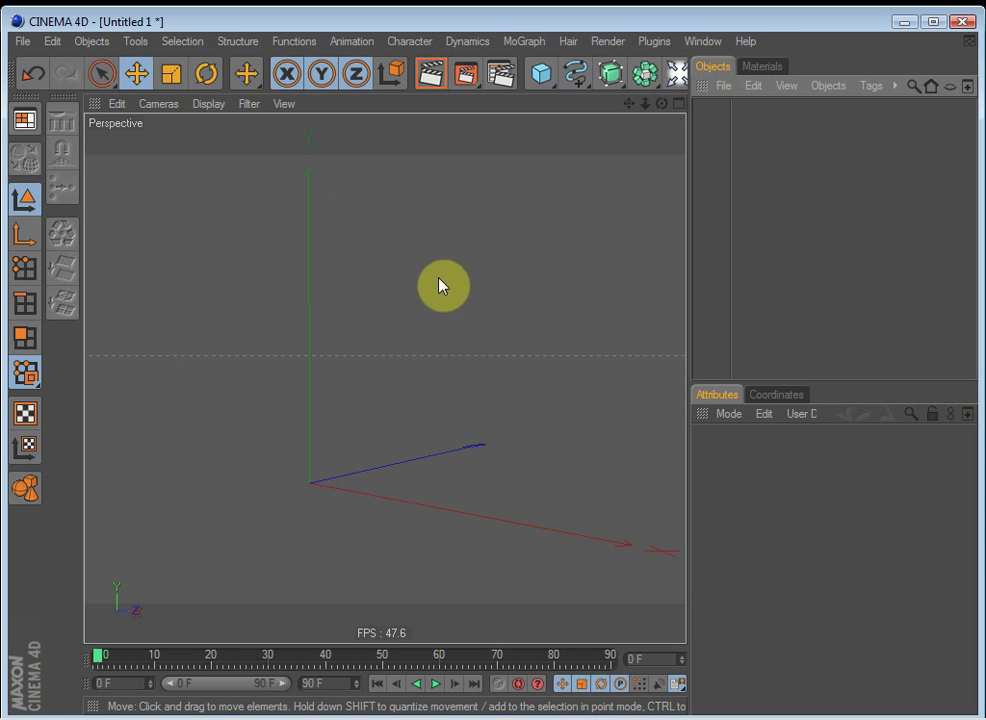
Step: Open the preferences for viewport element colors and move the Preferences window aside to expose the viewport
left_click_drag(440, 286, 463, 517, "alt")
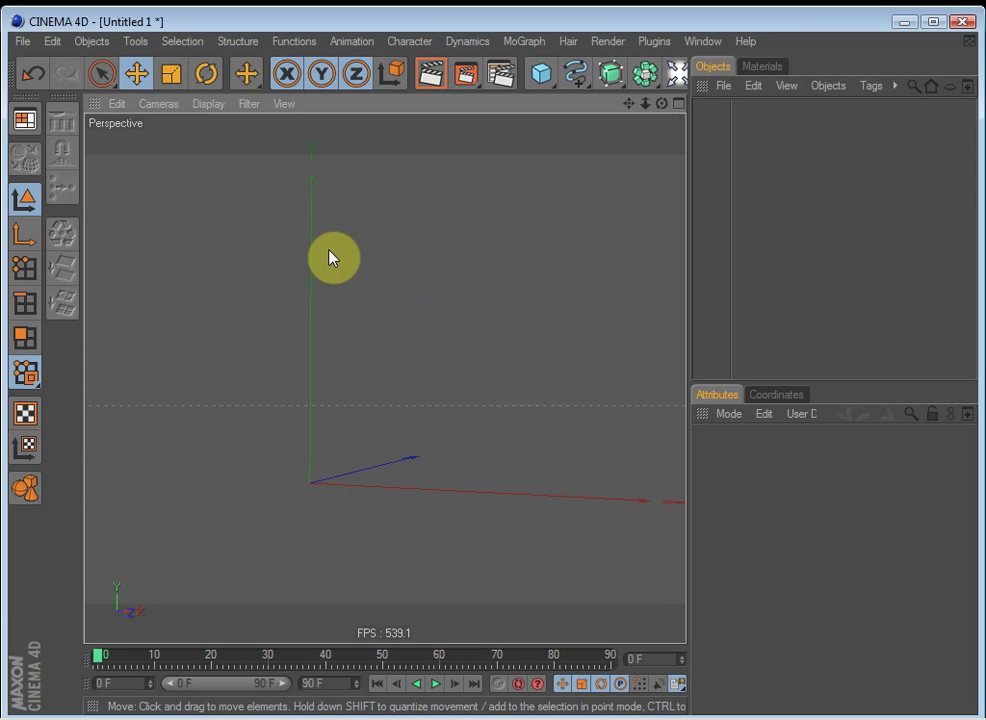
left_click(55, 42)
left_click(99, 383)
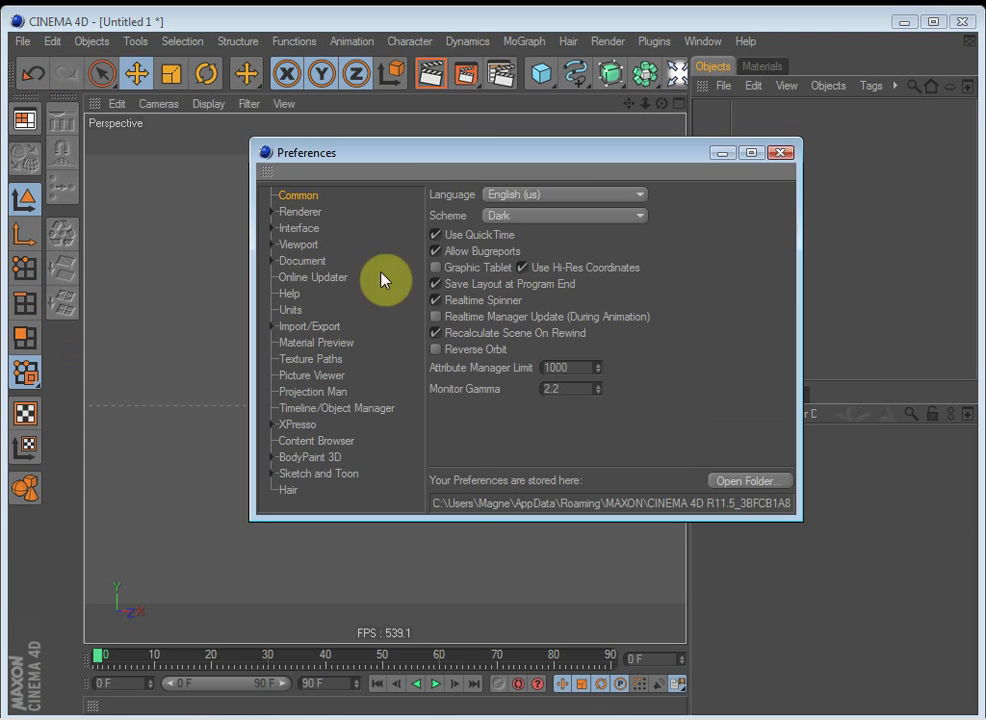
left_click_drag(378, 153, 448, 105)
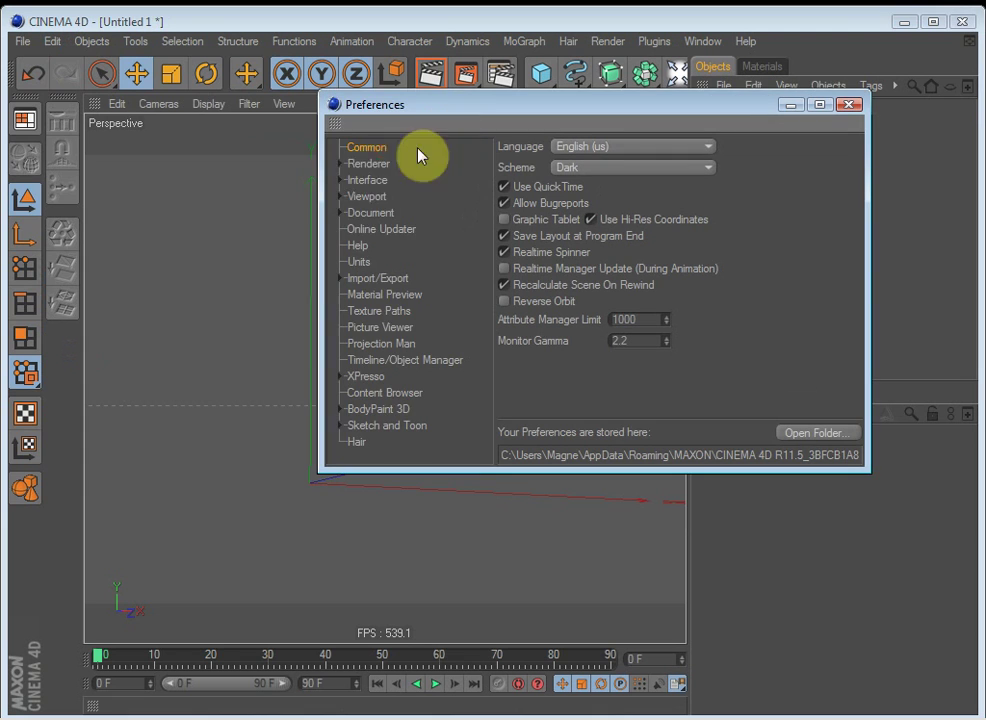
left_click(340, 197)
left_click(378, 245)
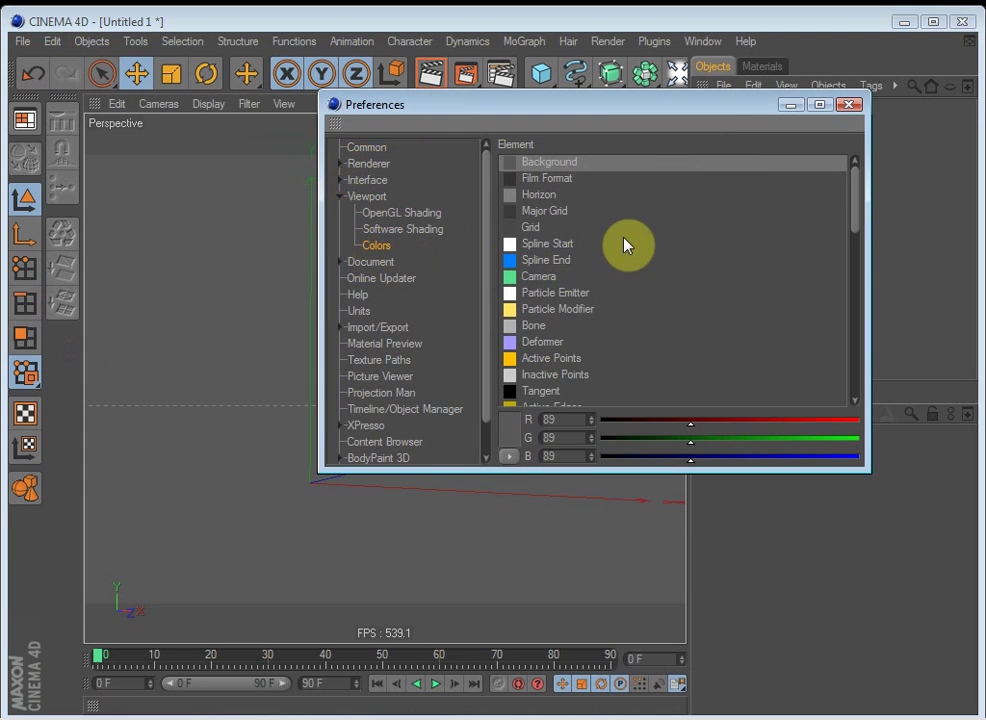
left_click_drag(858, 191, 845, 167)
left_click_drag(640, 104, 935, 72)
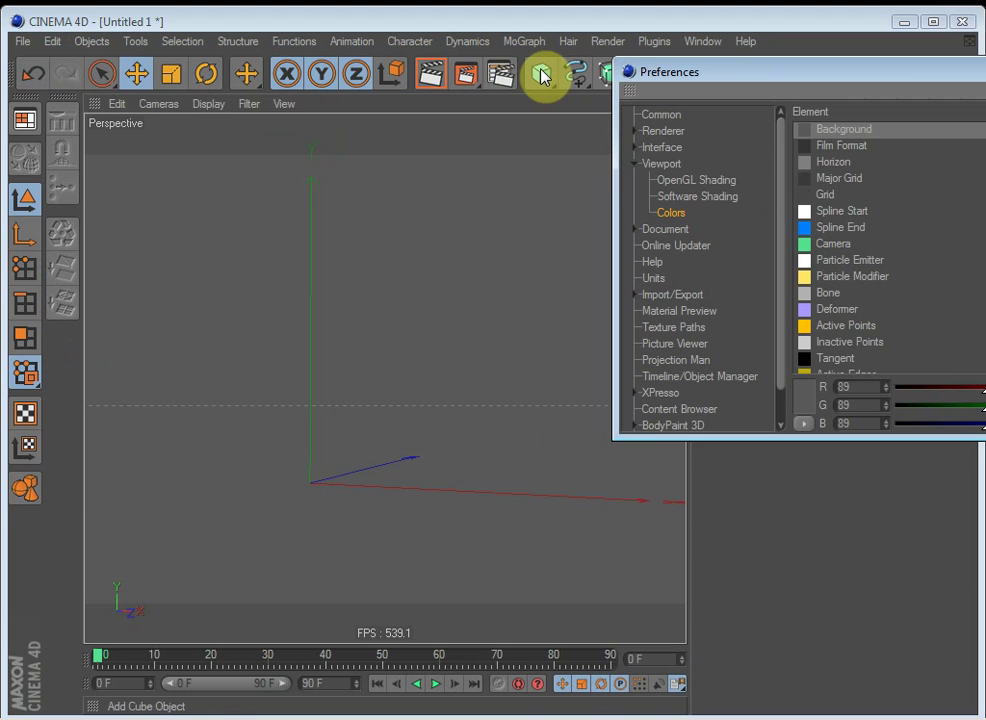
Step: Add a sphere primitive to the scene and make it editable
left_click_drag(541, 76, 710, 111)
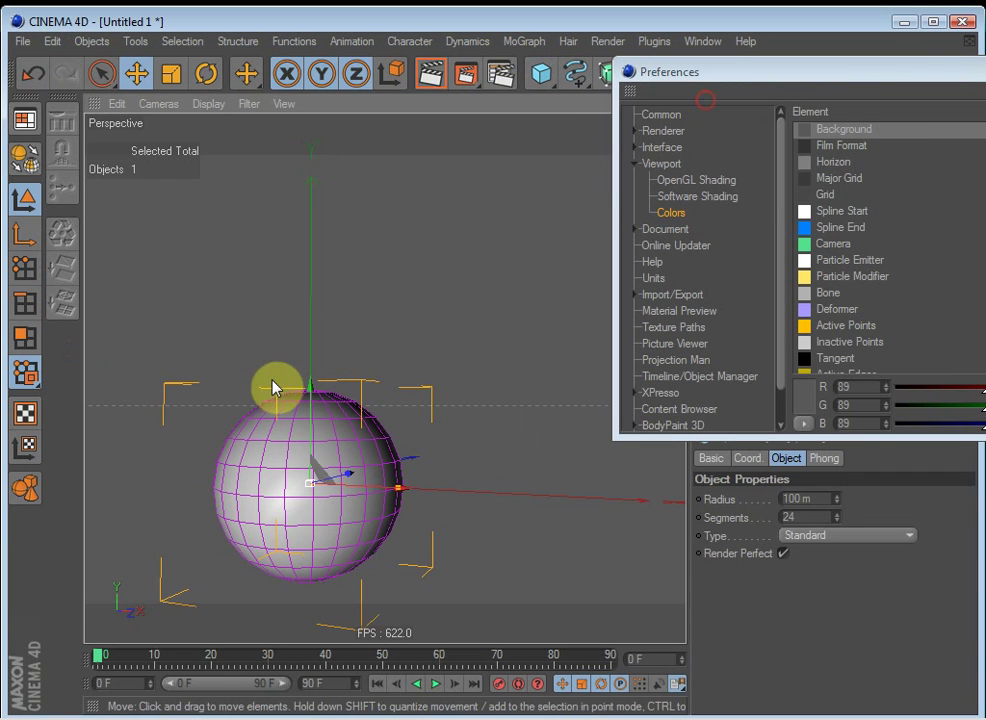
left_click(27, 155)
middle_click_drag(357, 403, 299, 367, "alt")
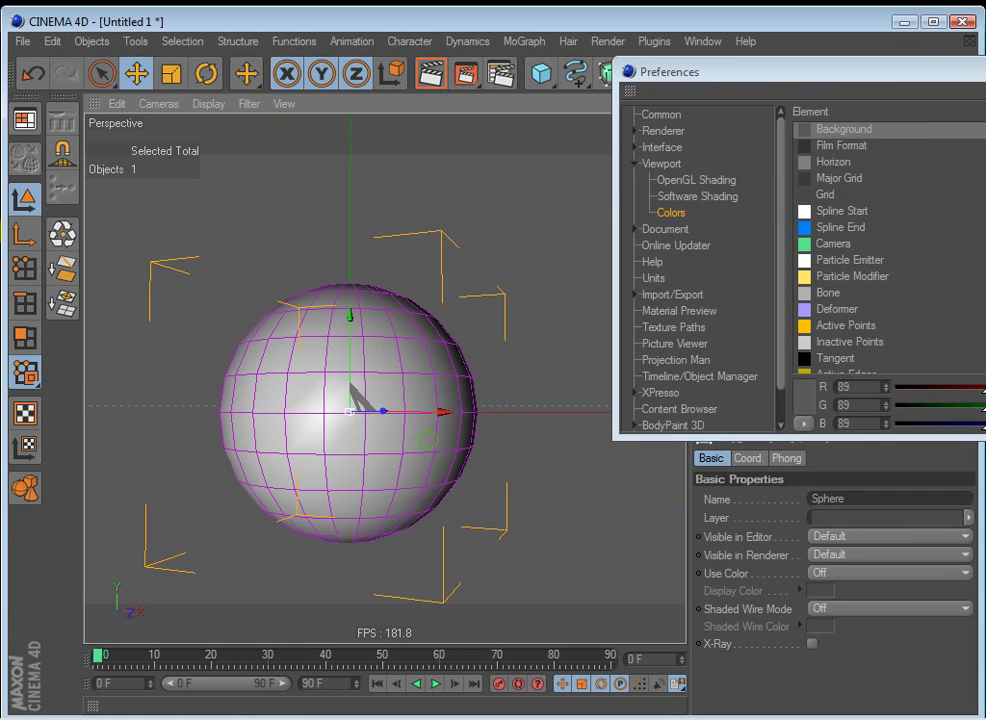
Step: Switch to point mode and select all points of the sphere
left_click(26, 268)
key("ctrl+a")
left_click_drag(433, 367, 430, 395, "alt")
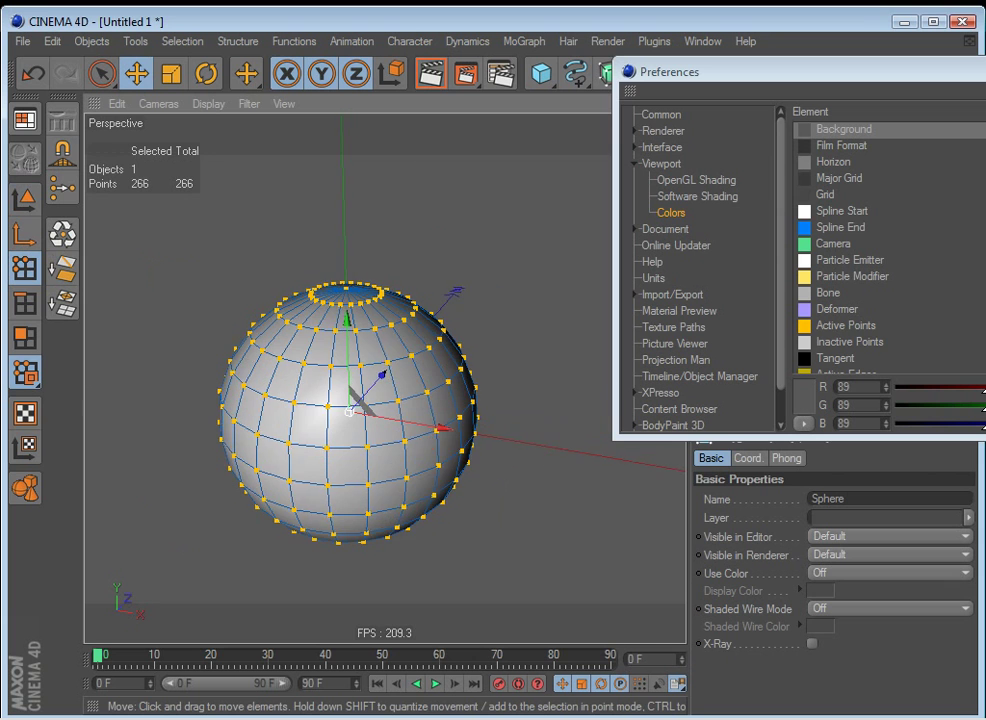
left_click_drag(510, 500, 495, 390, "alt")
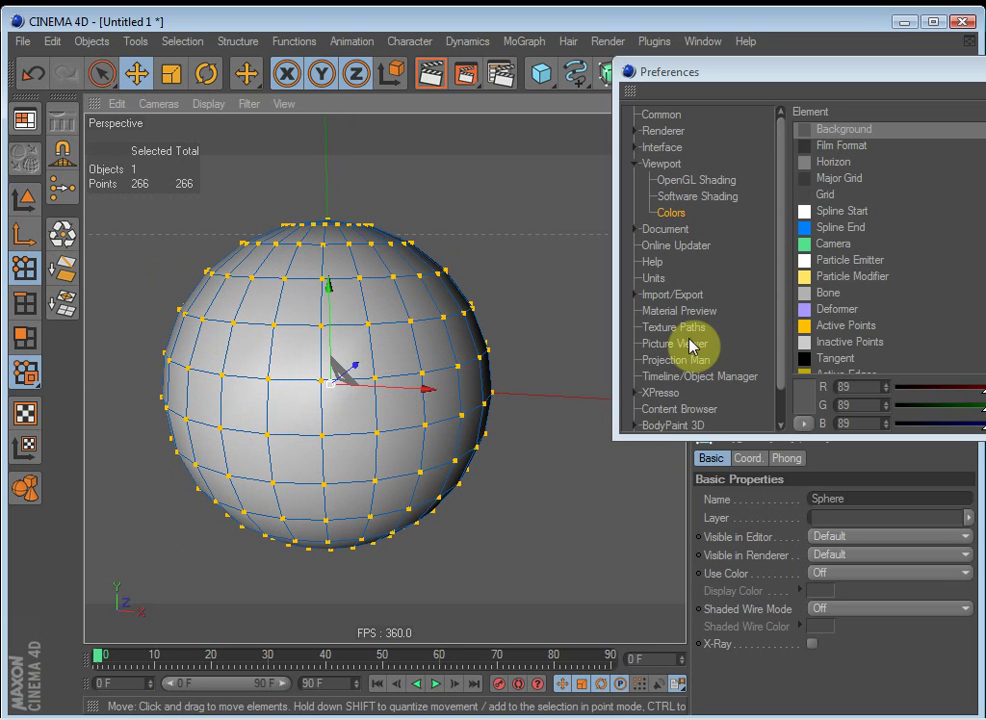
Step: Set the viewport color of Active Points to bright green (R 17, G 255, B 0)
scroll(885, 245, "down", 1)
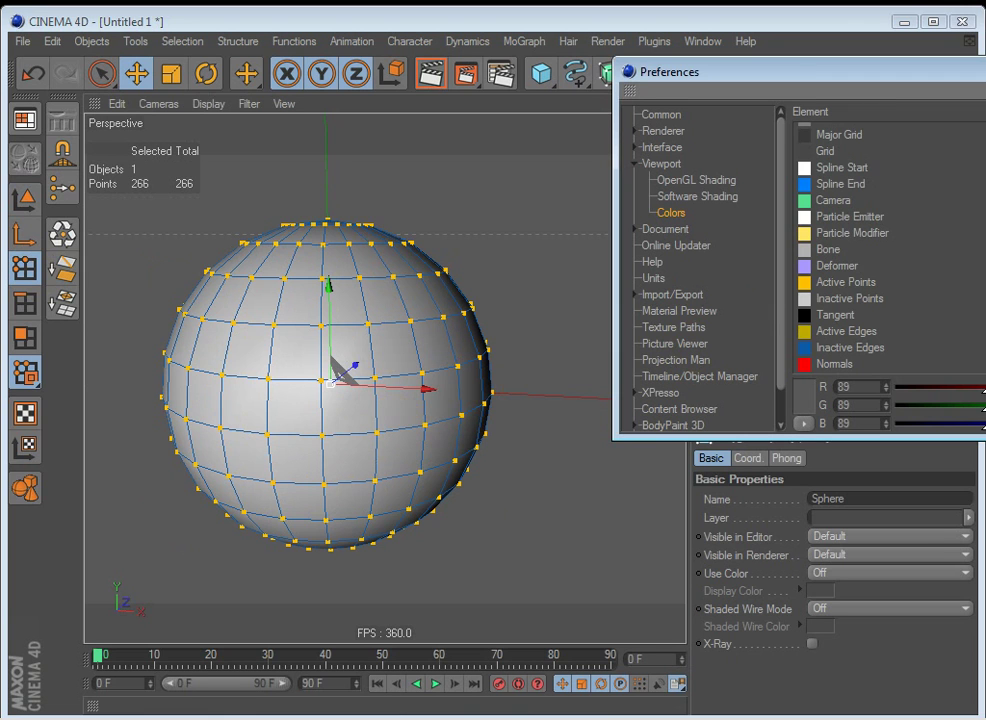
scroll(885, 245, "down", 3)
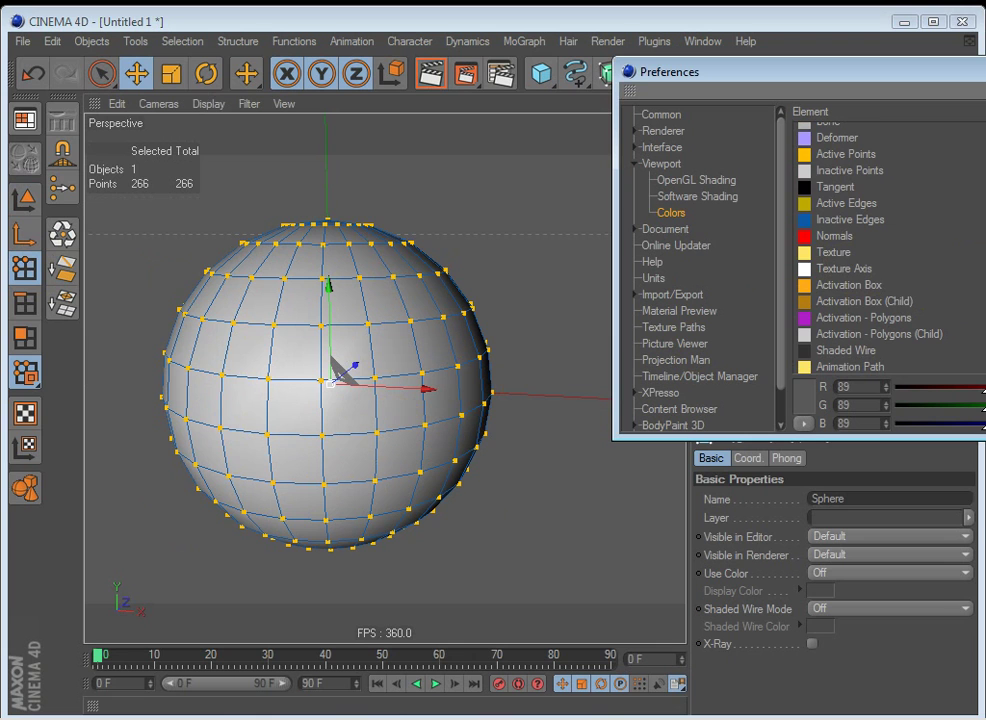
left_click(850, 156)
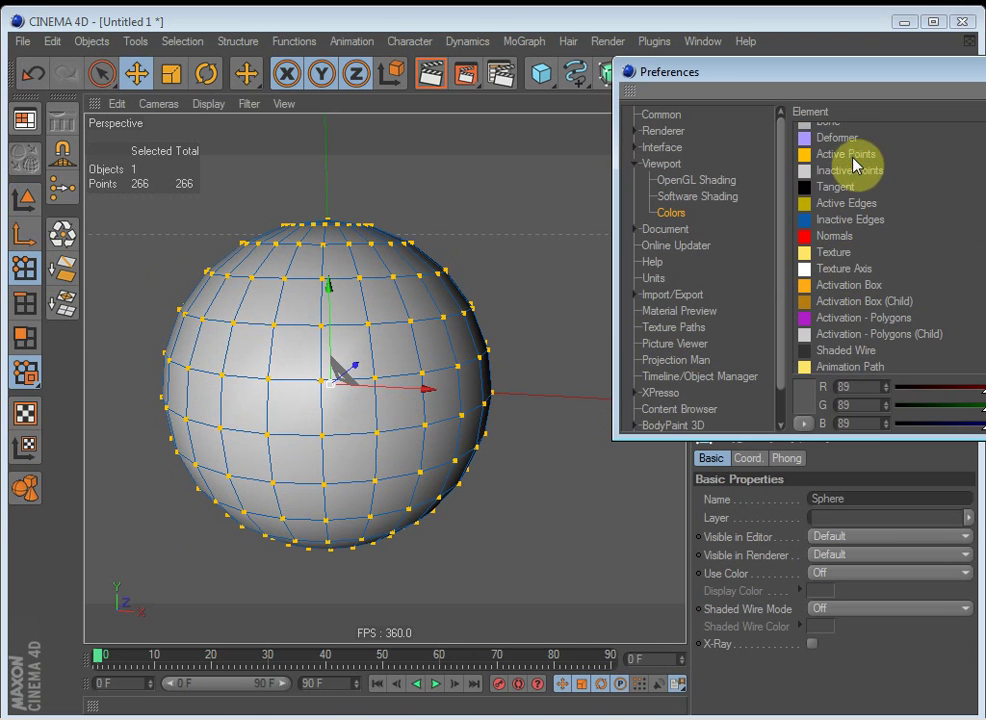
left_click(803, 398)
left_click_drag(790, 308, 913, 305)
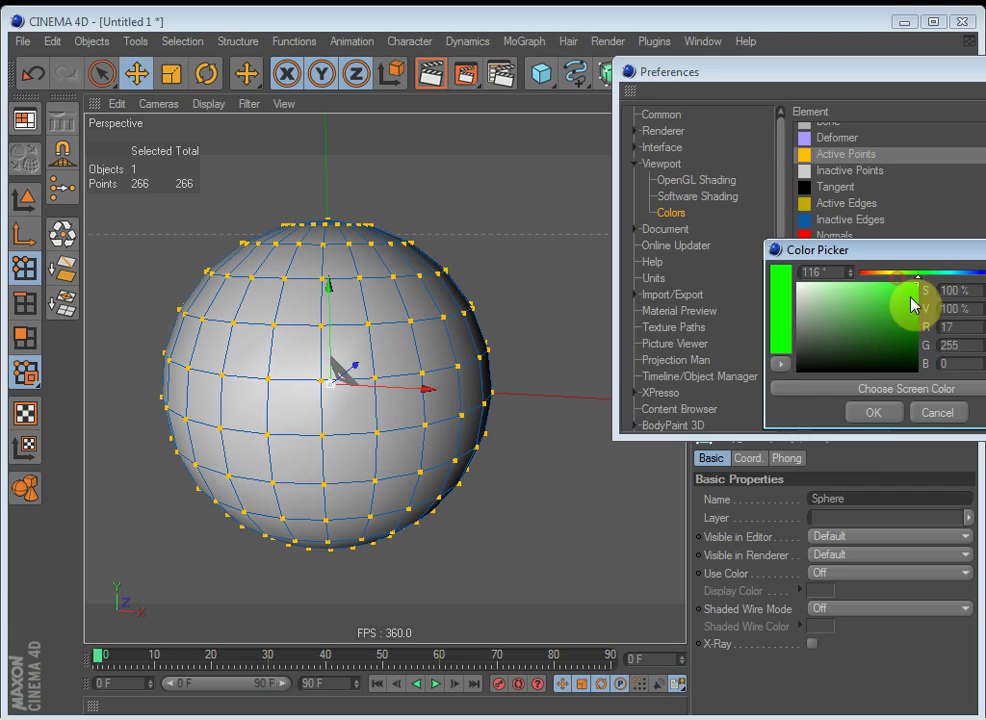
left_click(878, 411)
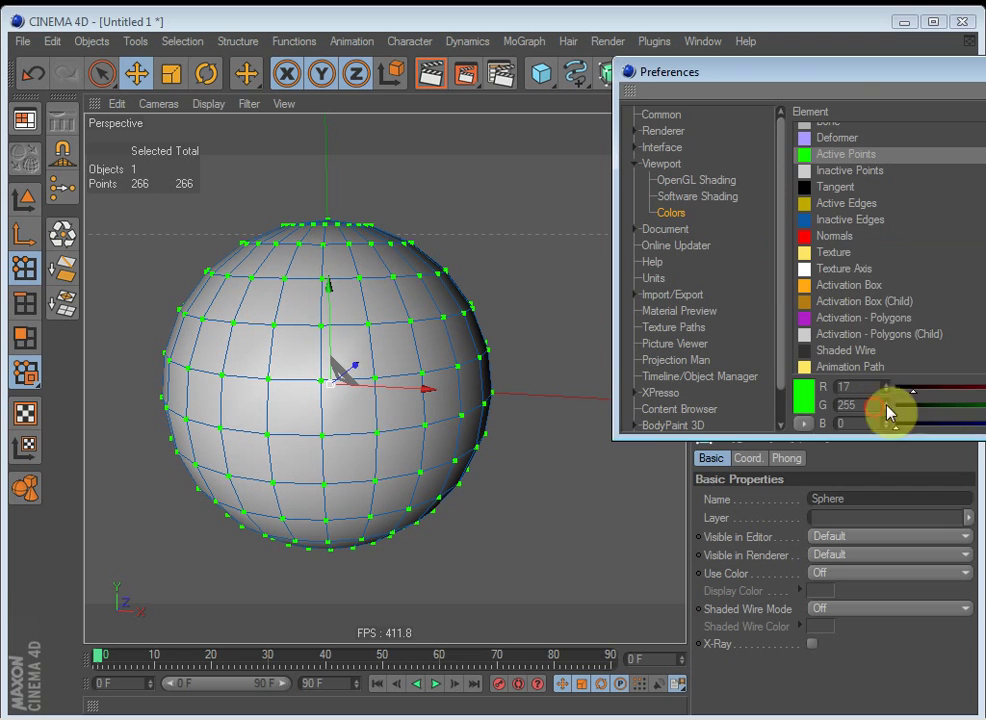
Step: Set the viewport color of Active Points to yellow (R 255, G 233, B 0)
left_click(810, 405)
left_click(788, 333)
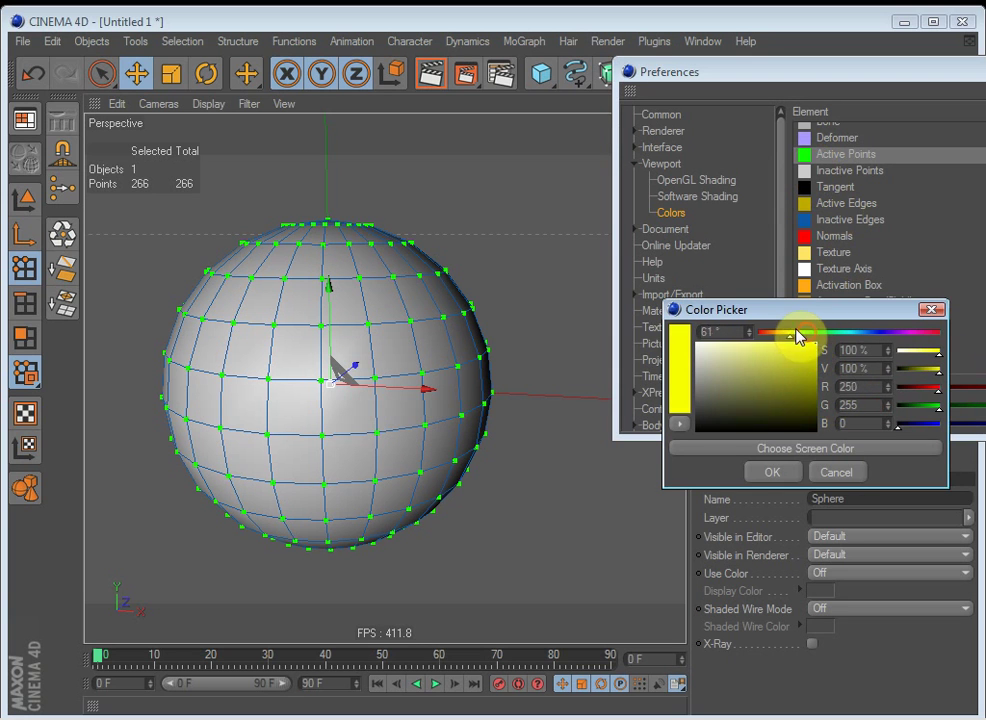
left_click(785, 476)
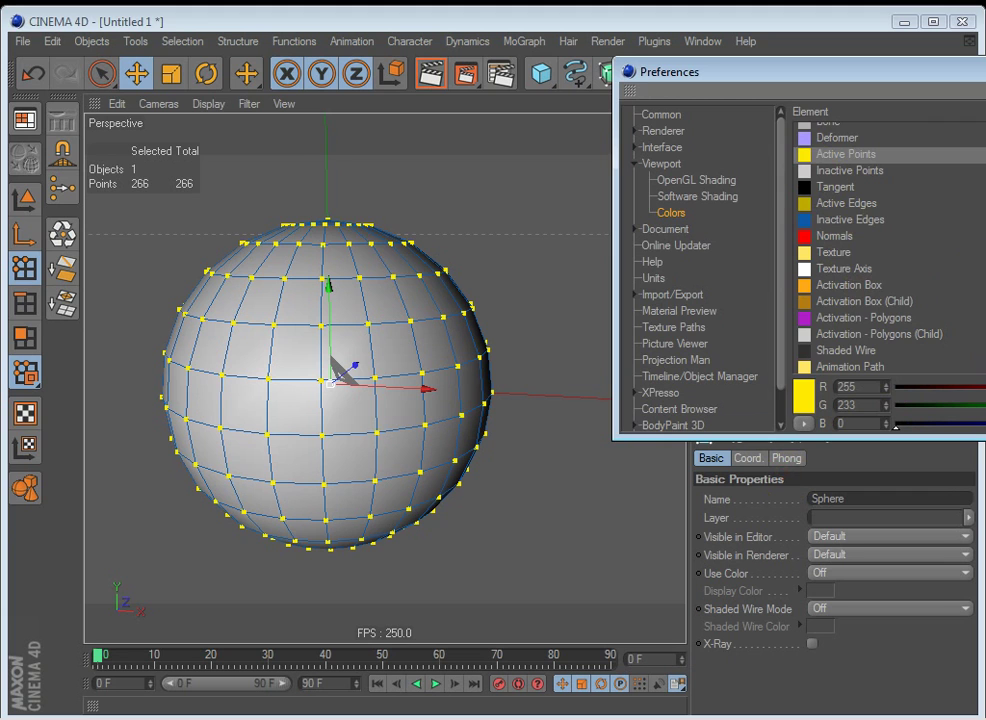
Step: Return from the Preferences window to the viewport and deselect all of the sphere's points
left_click_drag(590, 293, 599, 319, "alt")
left_click(599, 319)
scroll(583, 330, "down", 3)
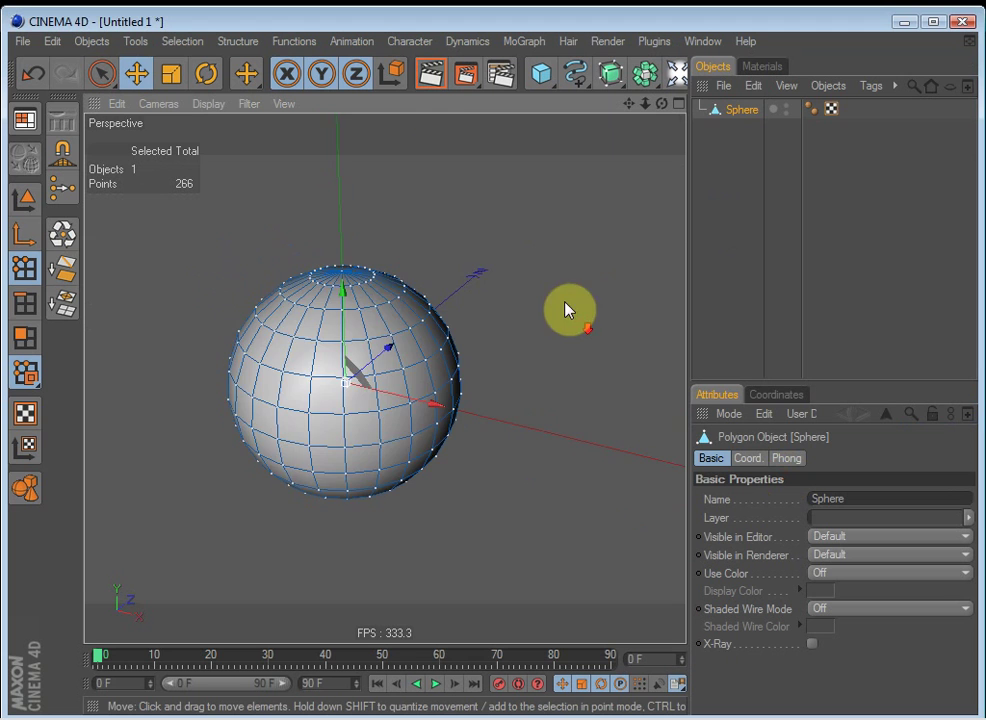
scroll(625, 299, "up", 3)
scroll(623, 297, "down", 2)
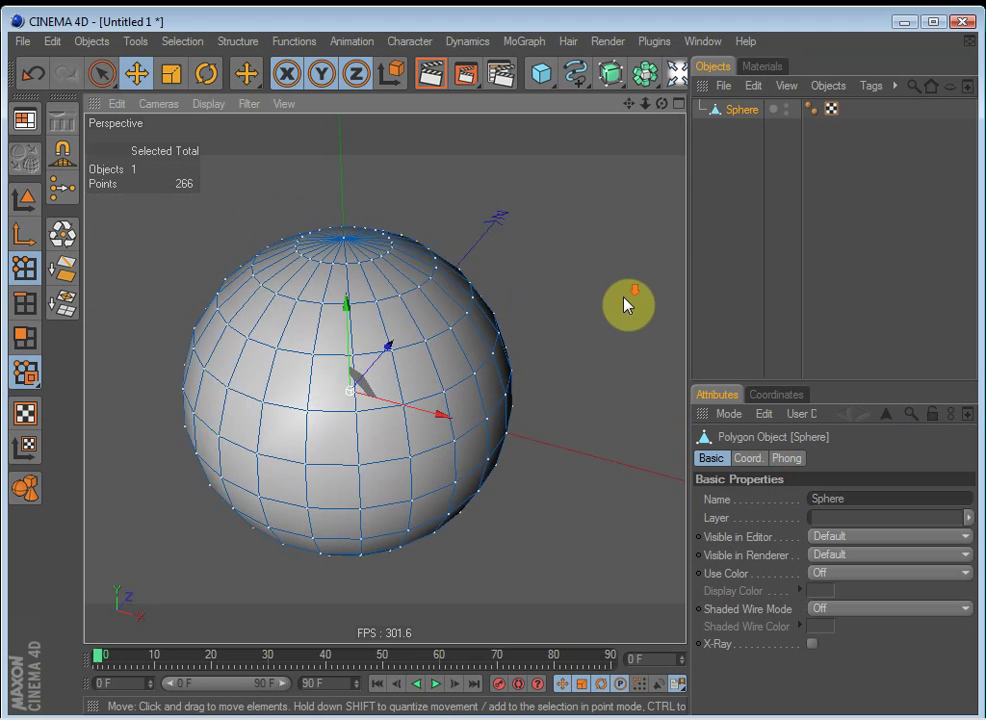
scroll(624, 299, "down", 2)
left_click_drag(620, 298, 510, 284, "alt")
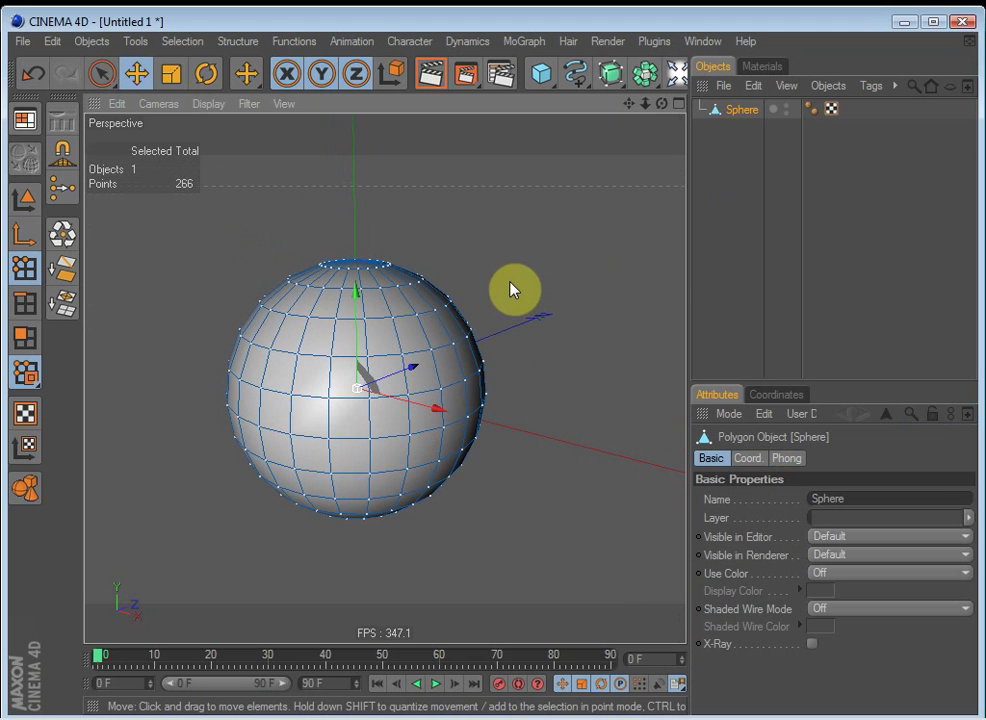